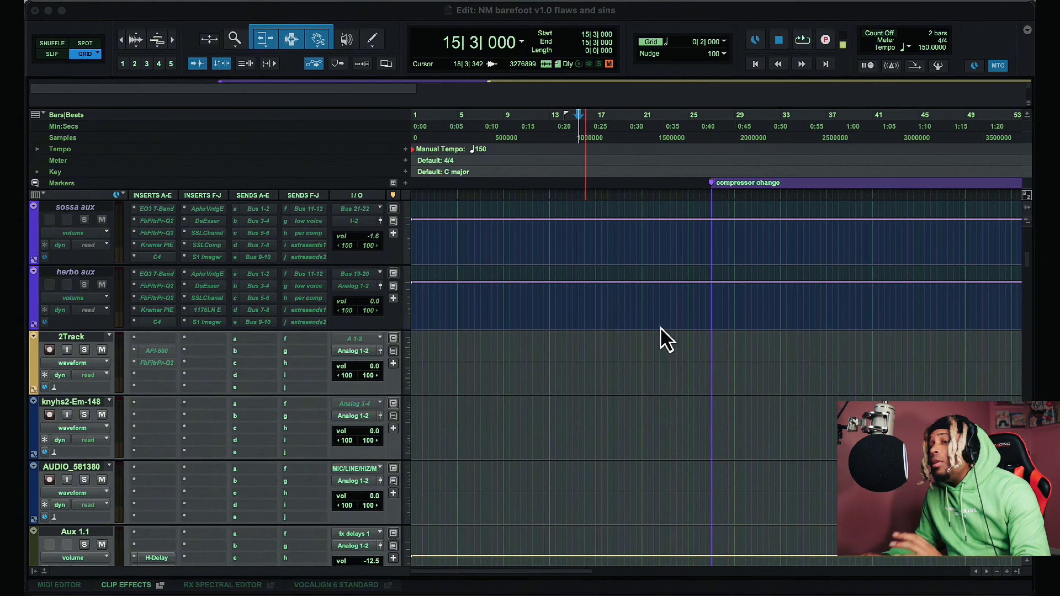
Step: Inspect the EMT 250 reverb settings on the Aux 2.1 track and close the plug-in window
scroll(660, 328, down, 5)
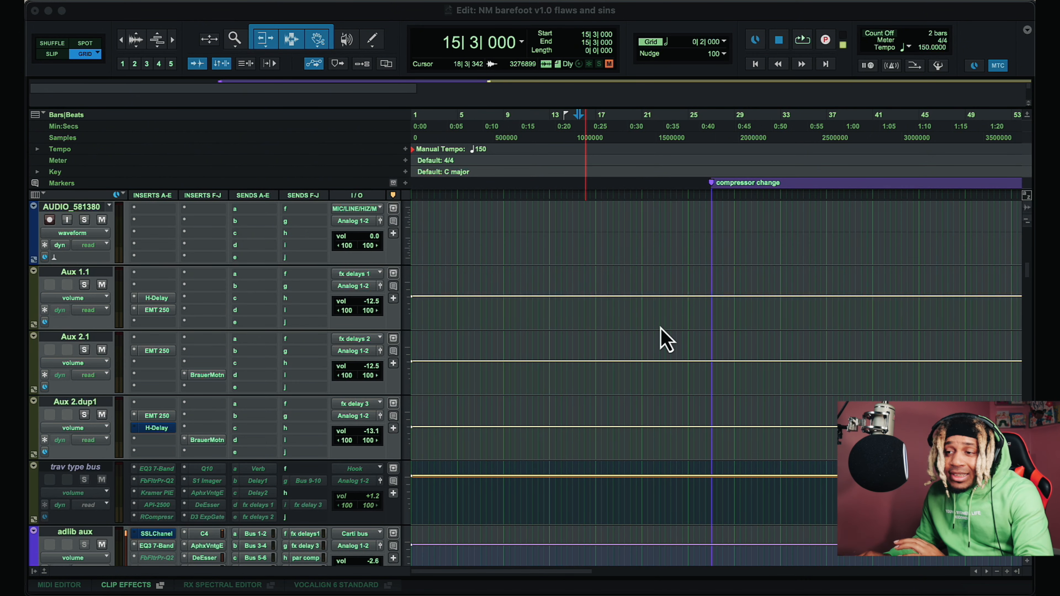
click(167, 352)
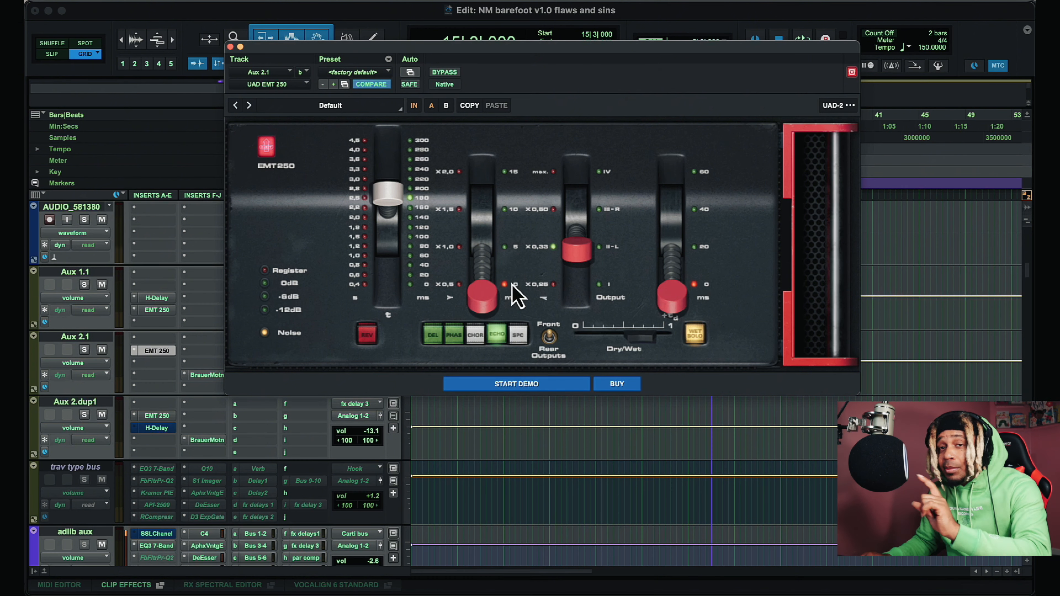
click(230, 46)
Step: Review the EQ3 7-Band, Dyn3 Compressor/Limiter and Auto-Tune Pro settings on the lil bruh rec.596 recording track
scroll(220, 350, down, 5)
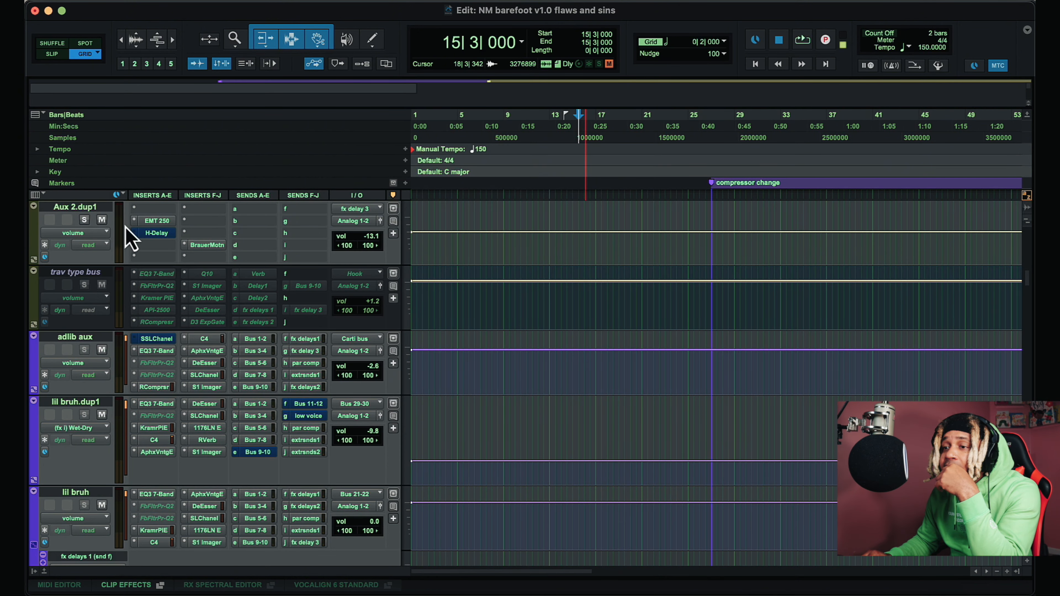
scroll(251, 303, down, 8)
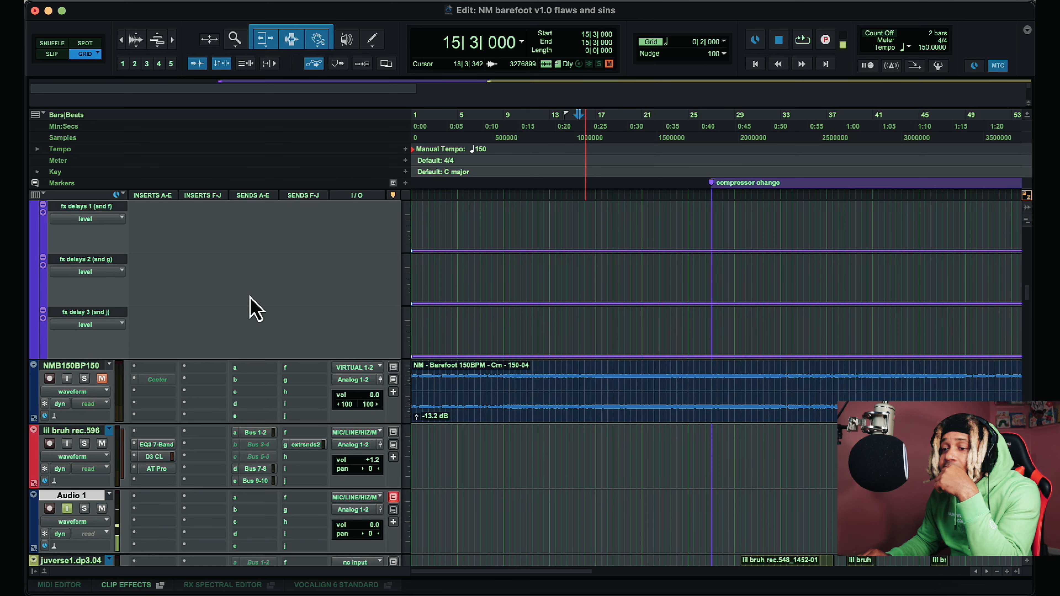
scroll(251, 299, down, 6)
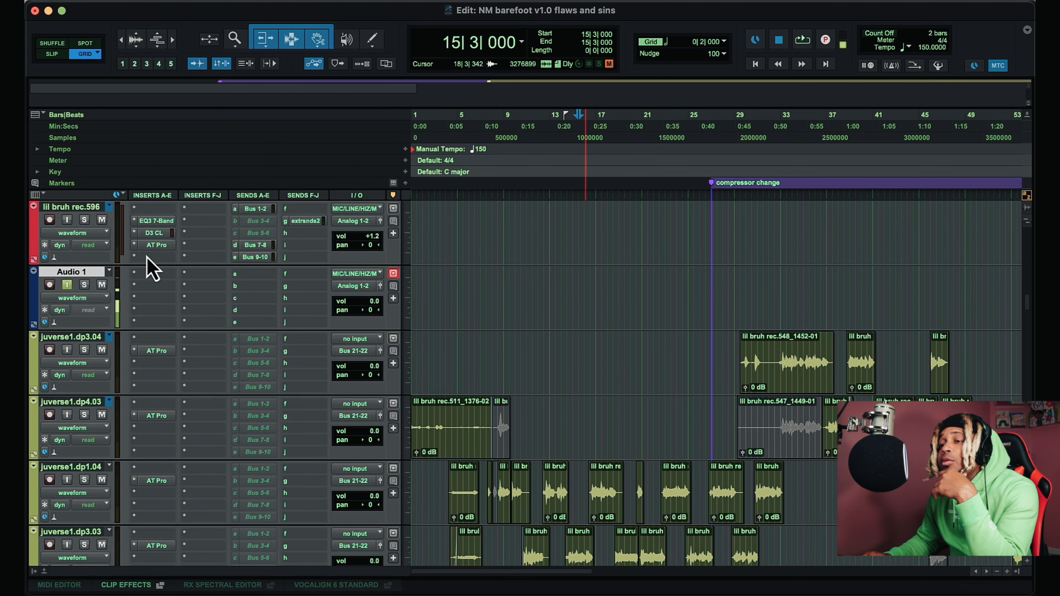
click(160, 223)
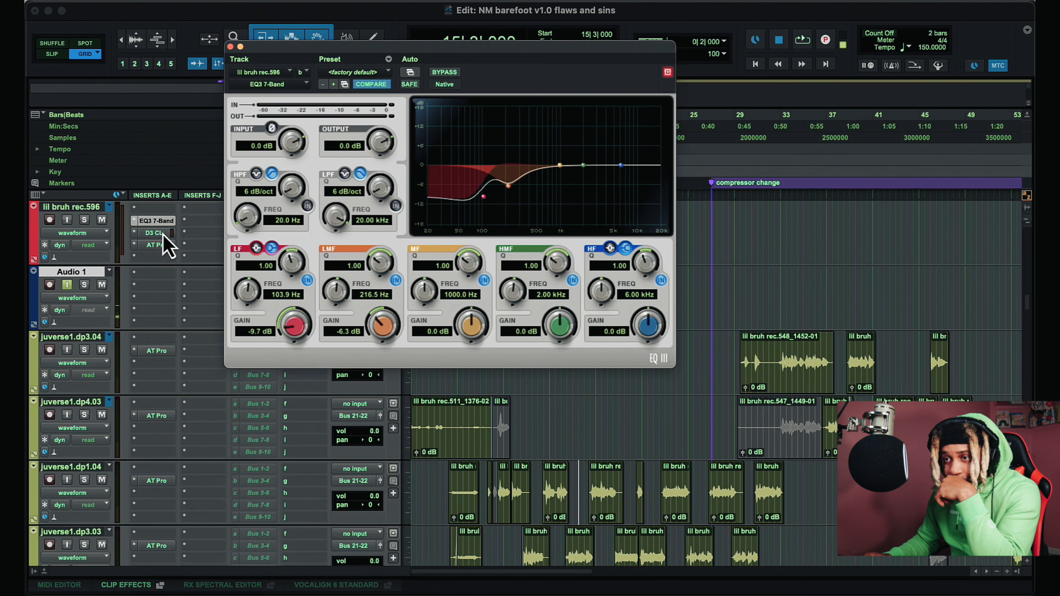
click(163, 233)
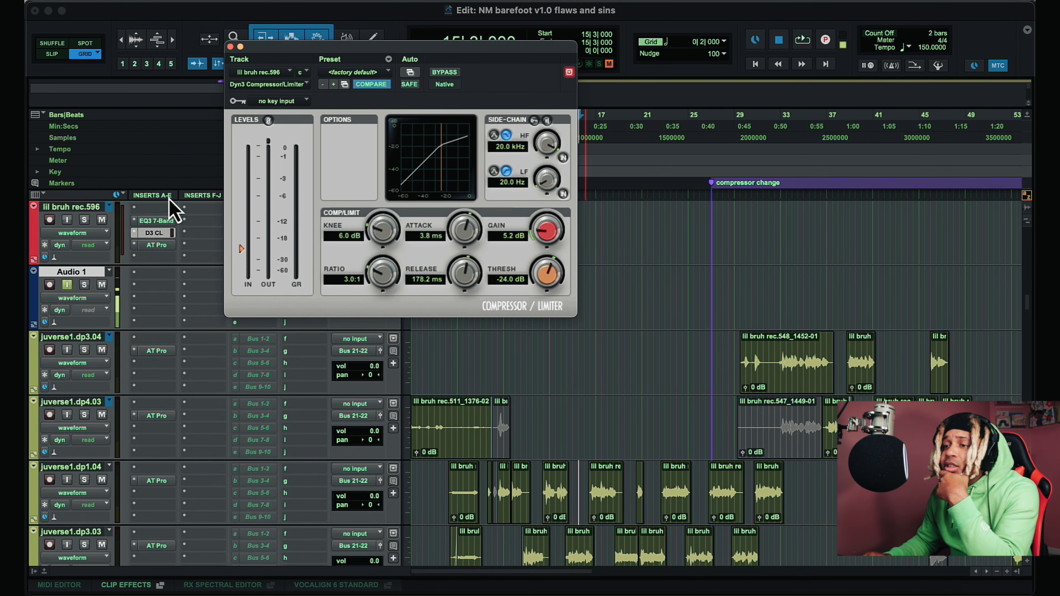
click(156, 245)
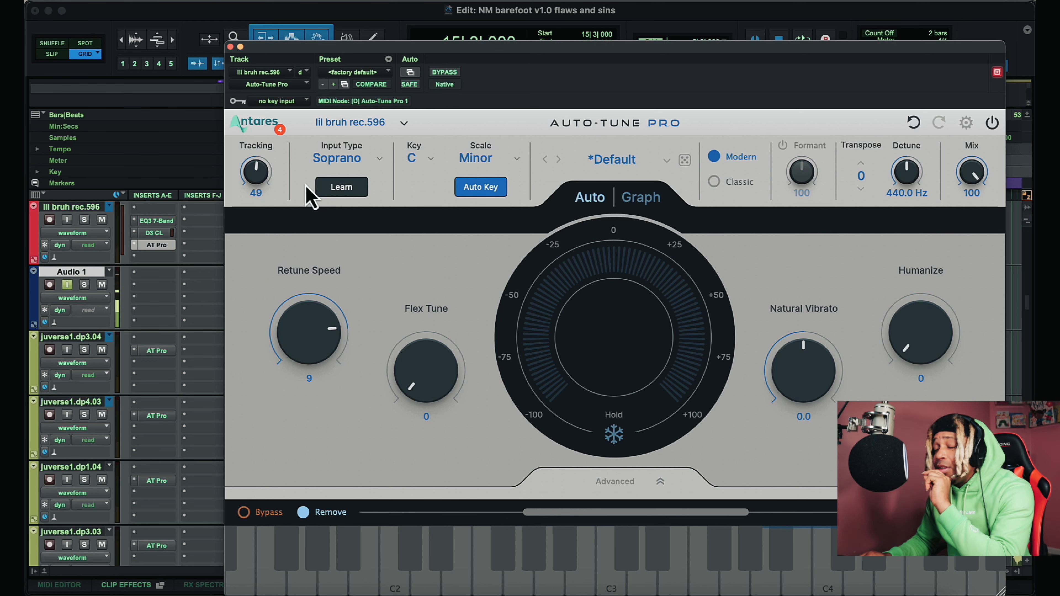
click(230, 46)
Step: Check the EMT 250 insert on the juverse1.dp1.03 track and close its window
scroll(330, 326, down, 10)
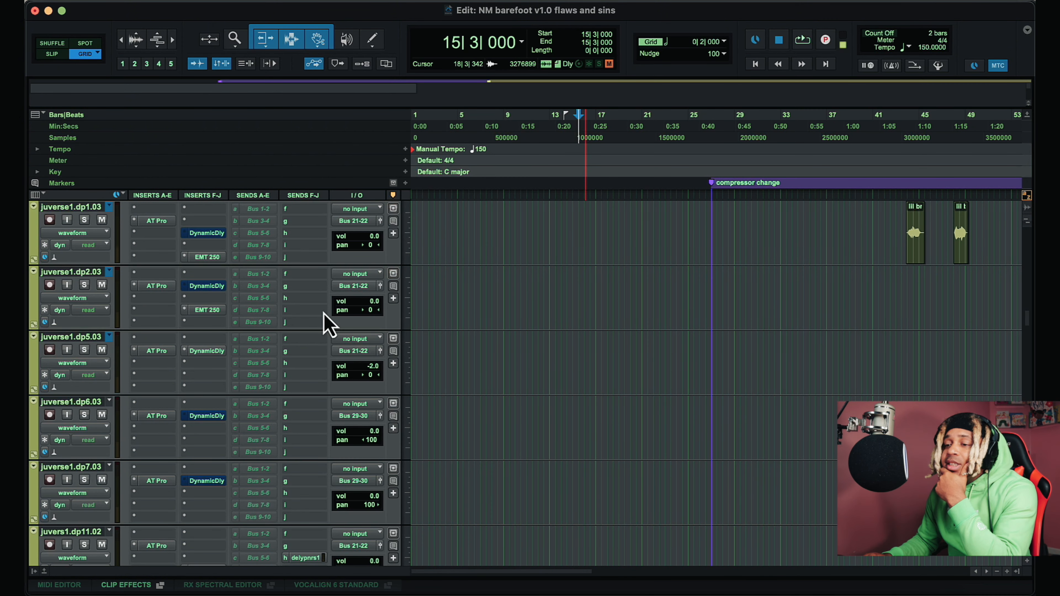
click(207, 257)
click(230, 46)
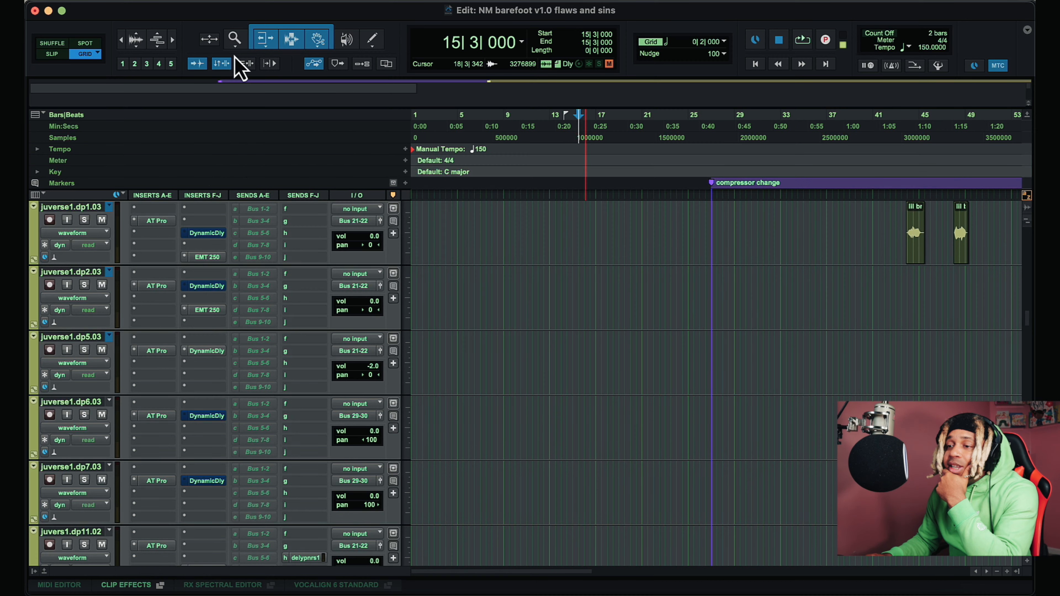
Step: Examine the Vertigo VSC-2 compressor settings on the NY comp track, repositioning the plug-in window before closing it
scroll(227, 325, down, 5)
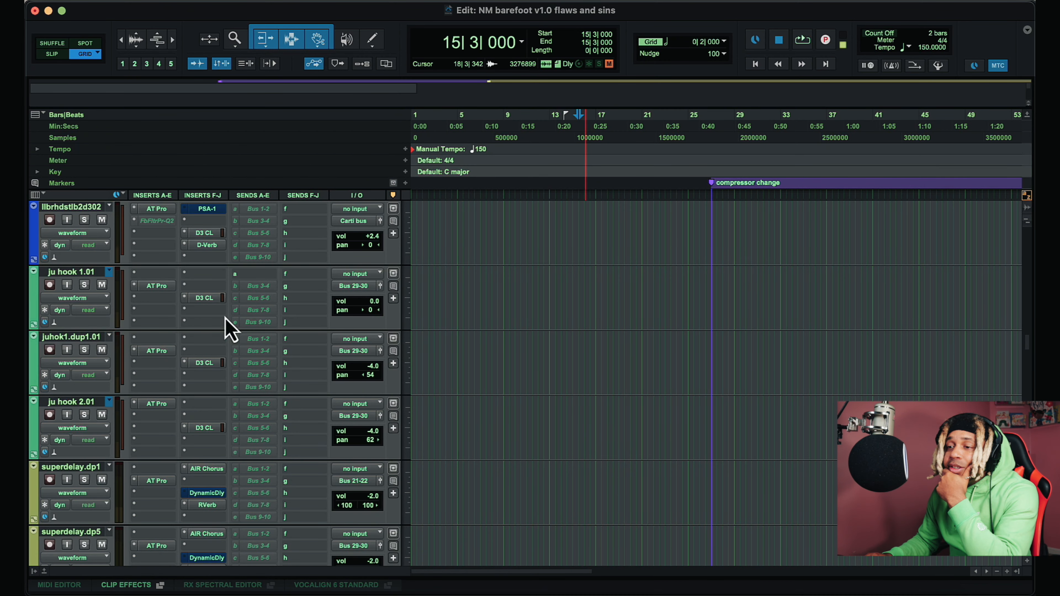
scroll(231, 330, down, 10)
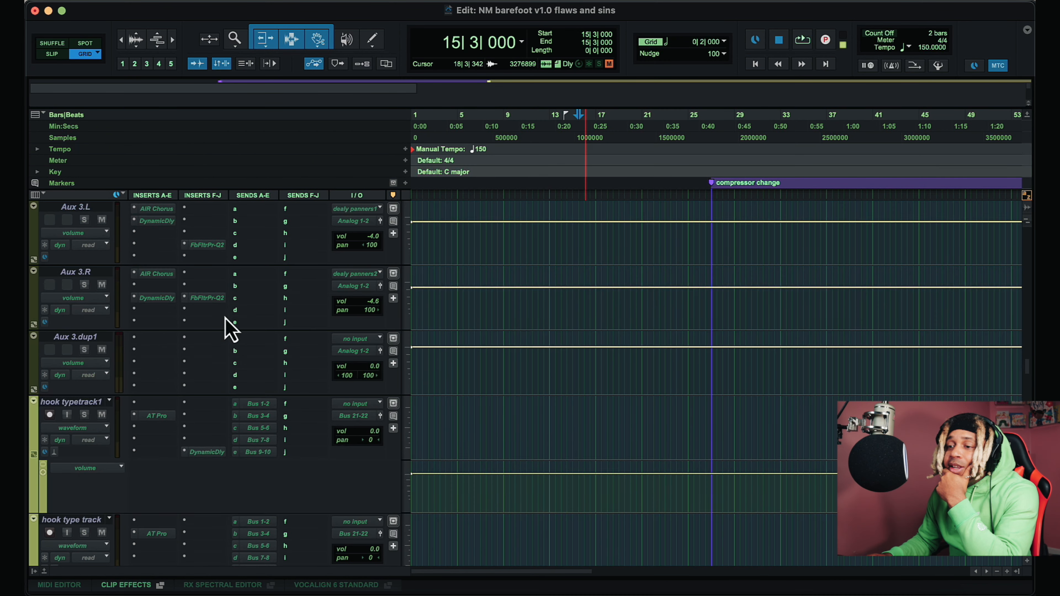
scroll(230, 330, down, 10)
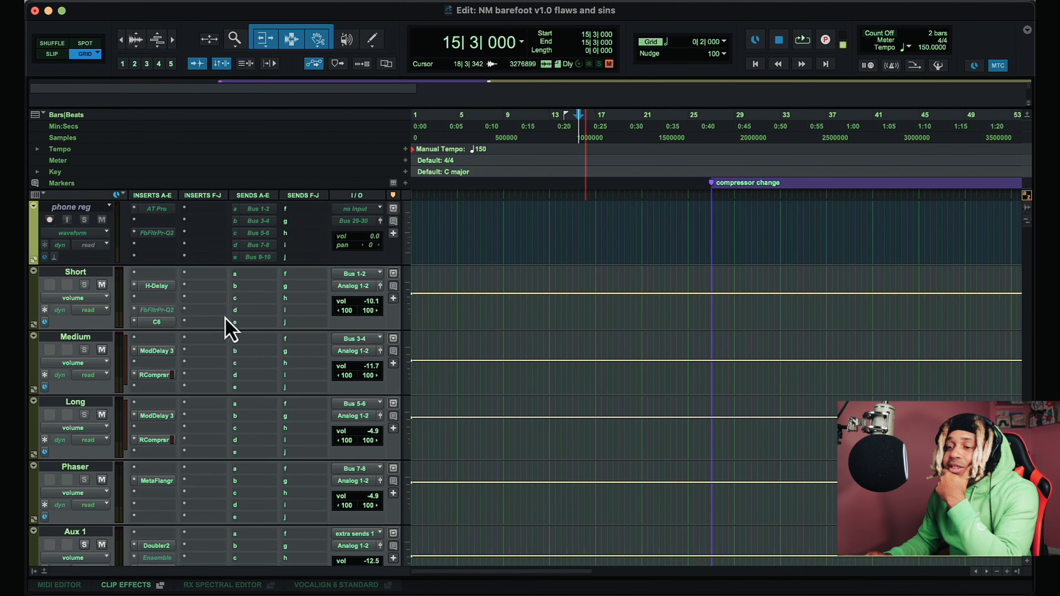
scroll(231, 330, down, 3)
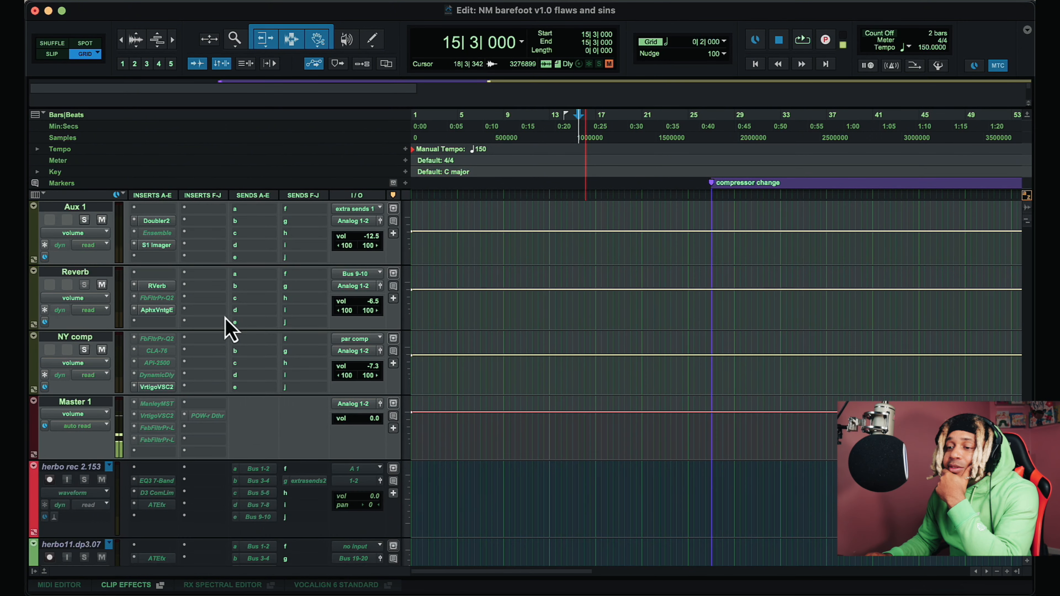
click(157, 387)
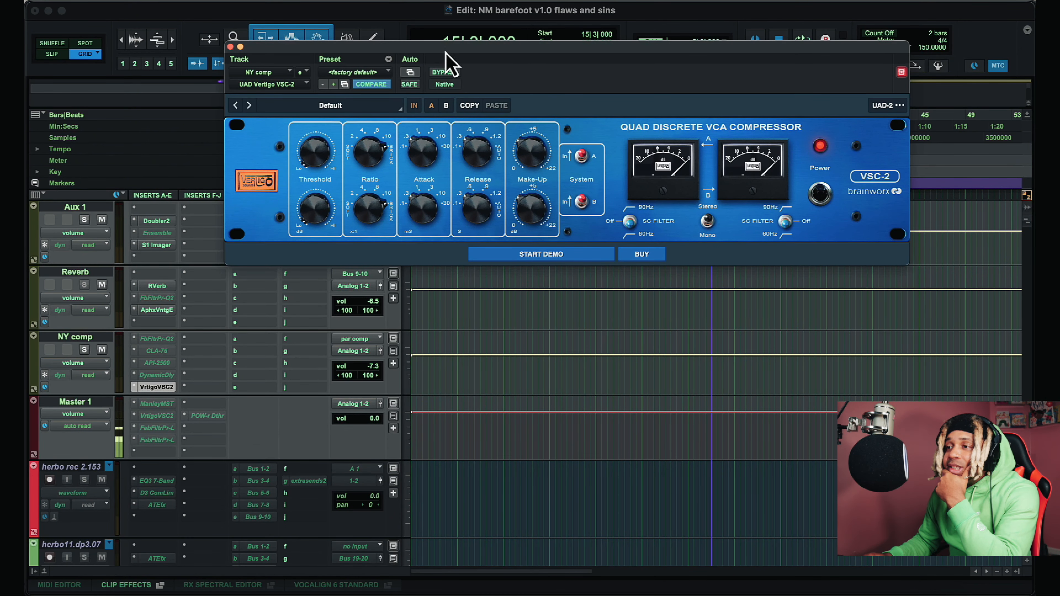
drag(446, 49, 441, 80)
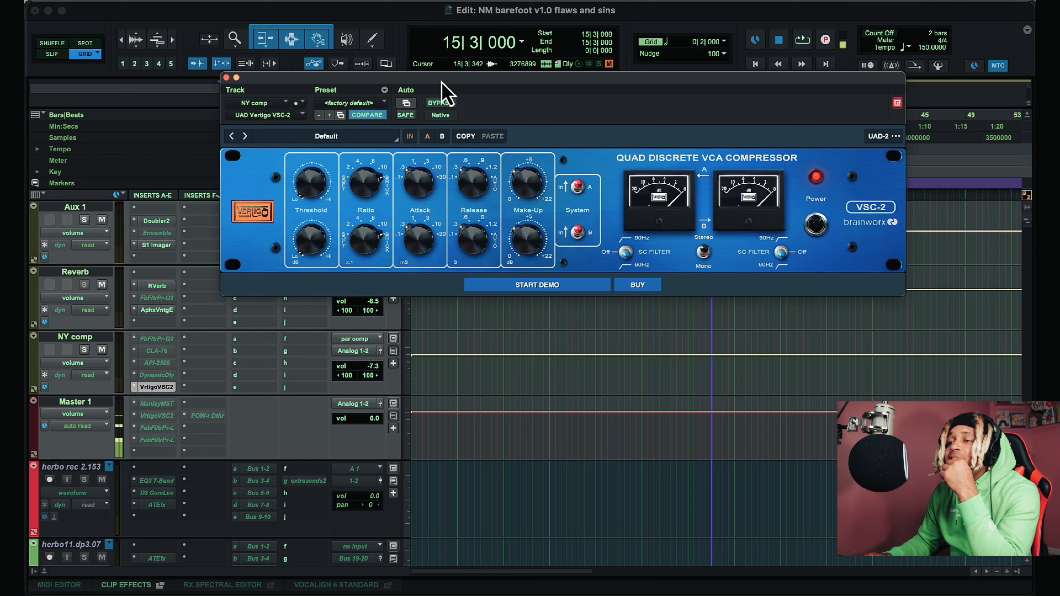
drag(441, 81, 459, 93)
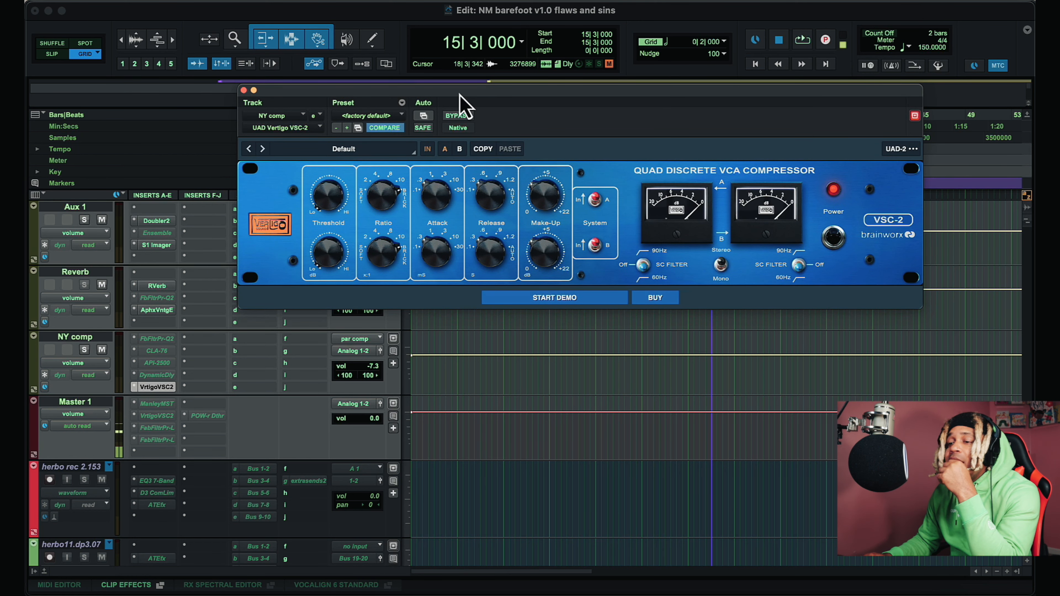
drag(459, 95, 469, 104)
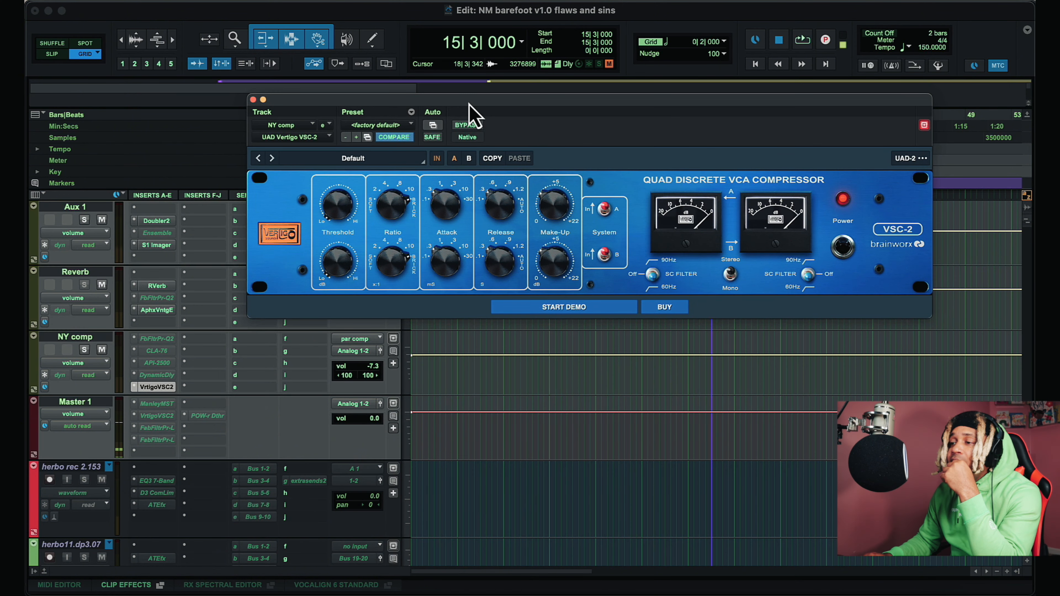
click(253, 99)
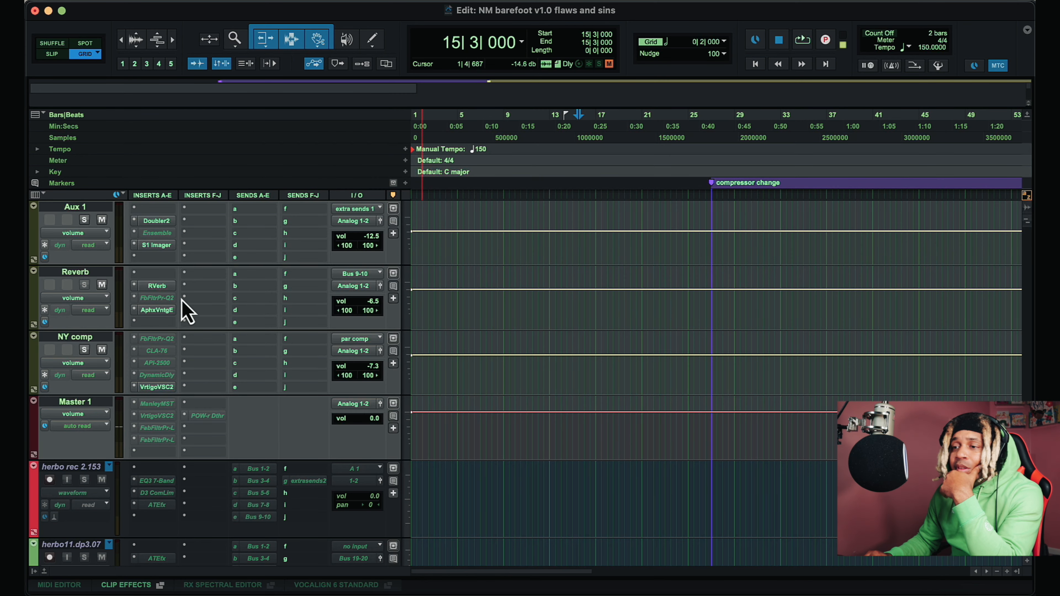
Step: Inspect the Aphex Vintage exciter and RVerb inserts on the Reverb aux track
click(167, 310)
click(156, 286)
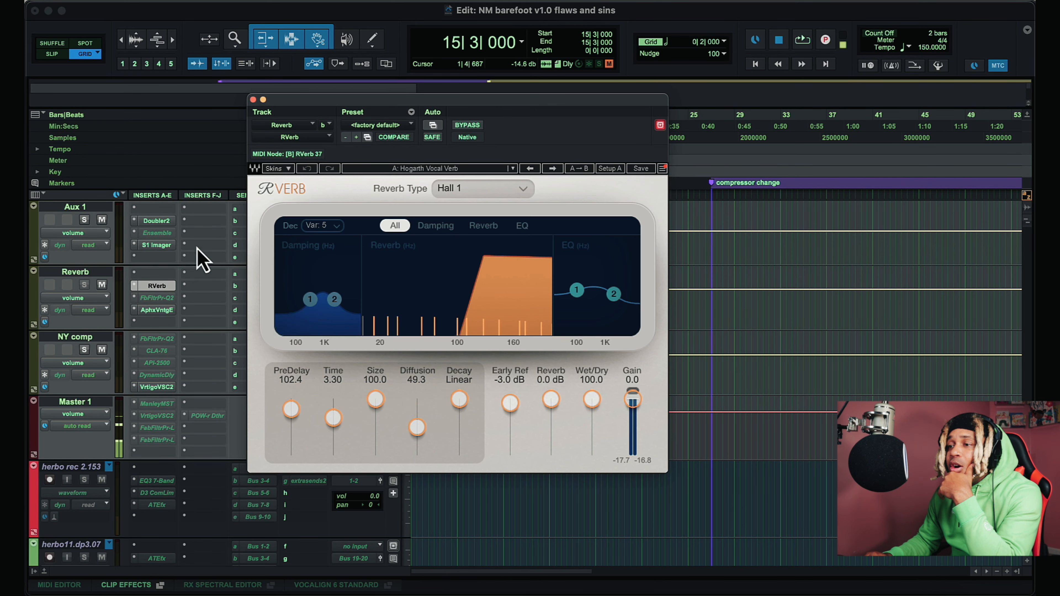
click(252, 100)
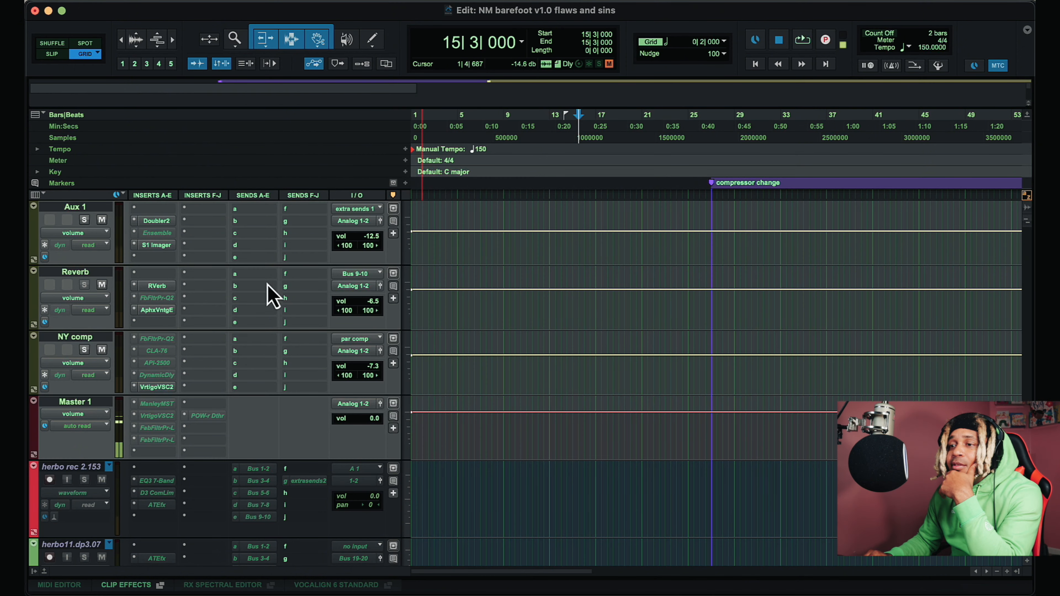
Step: Compare the EQ3 7-Band settings on the lil bruh.dup1 and lil bruh aux tracks
scroll(271, 295, up, 6)
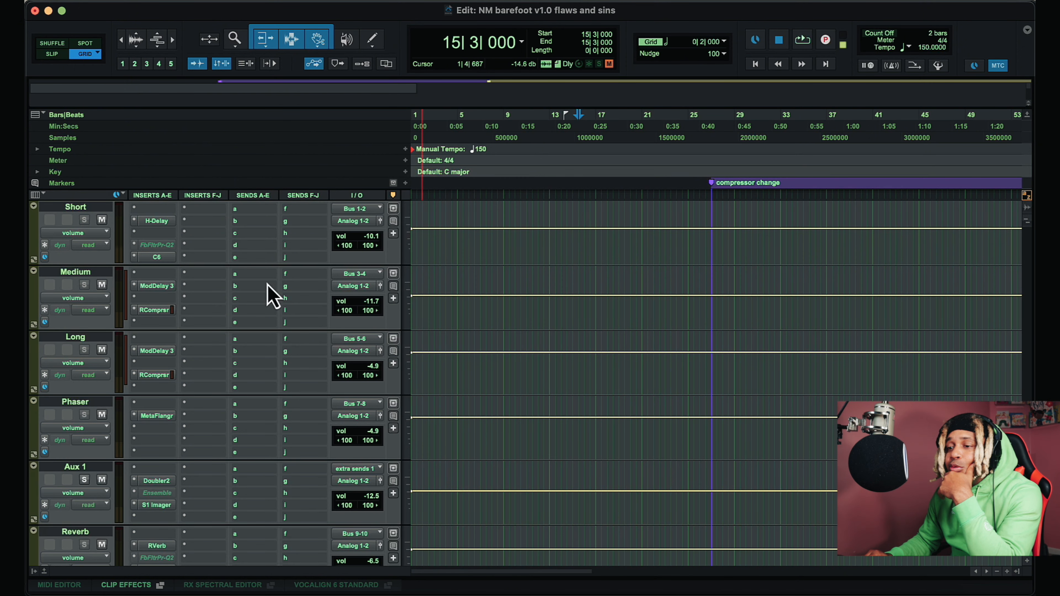
scroll(271, 295, up, 10)
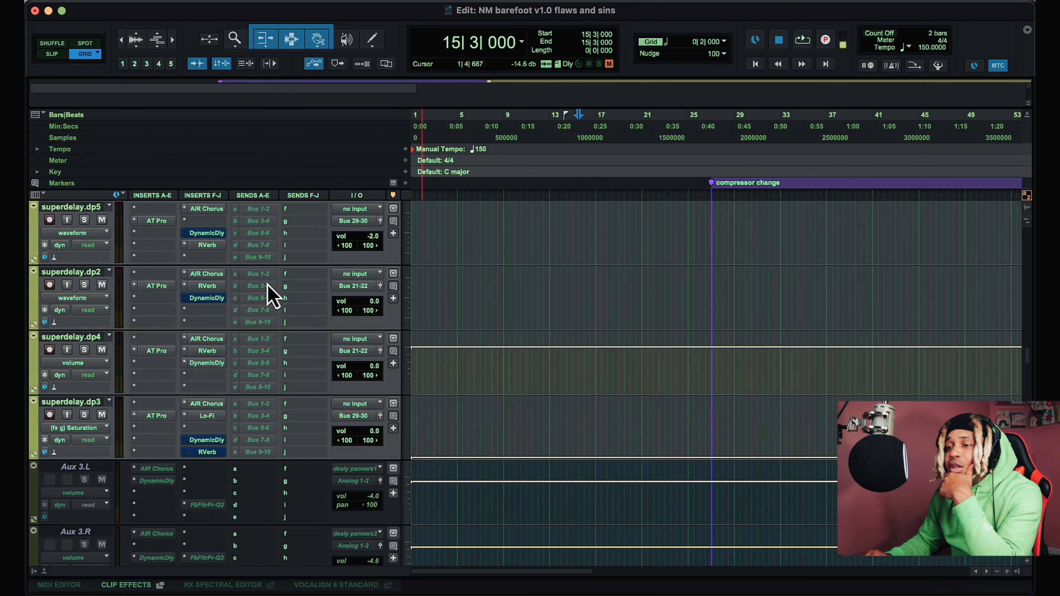
scroll(272, 296, up, 10)
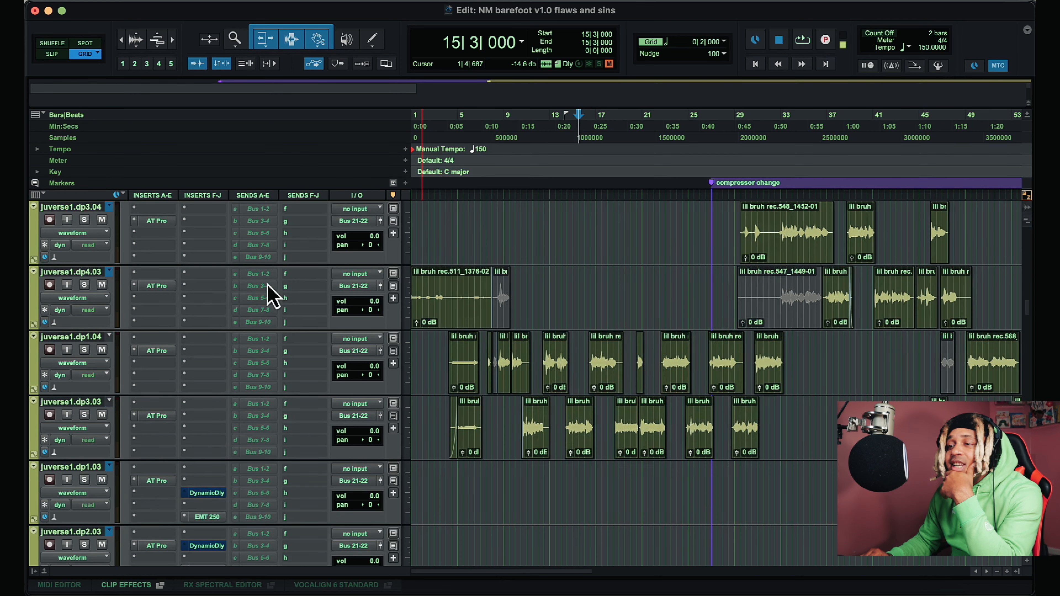
scroll(272, 295, up, 3)
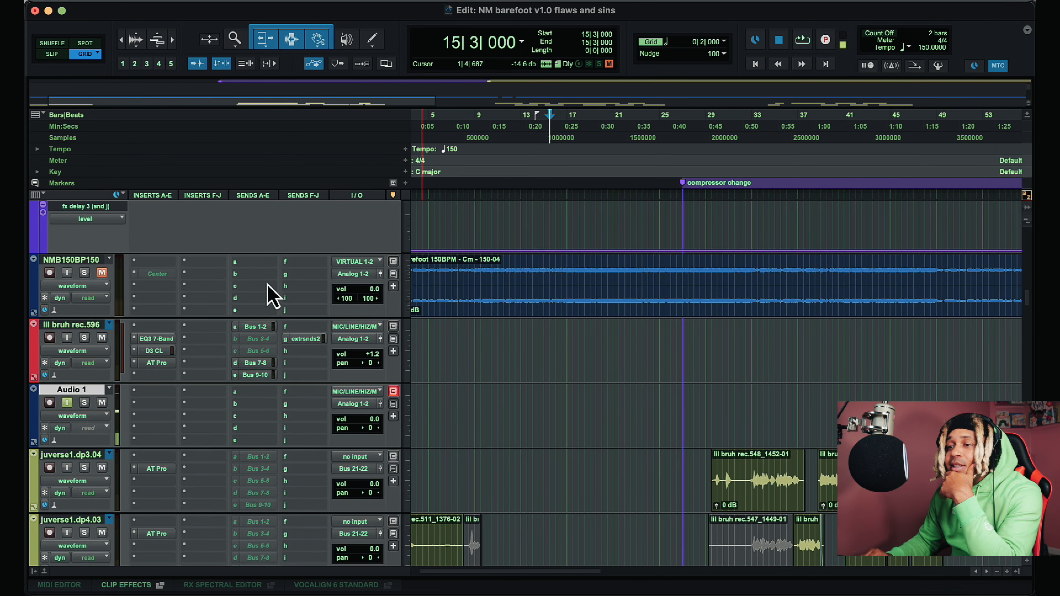
scroll(272, 296, up, 10)
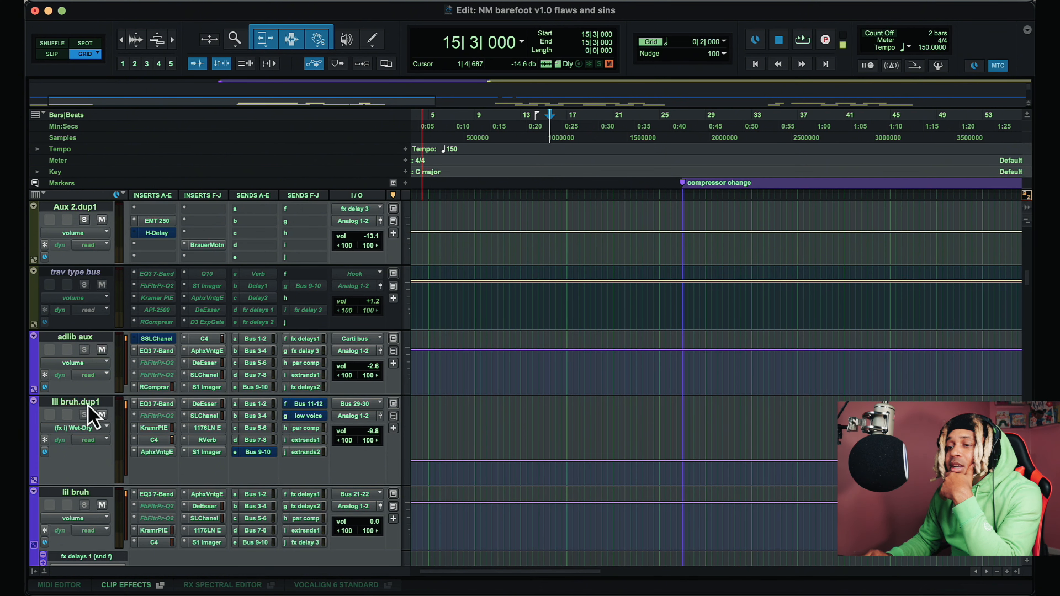
scroll(99, 487, down, 2)
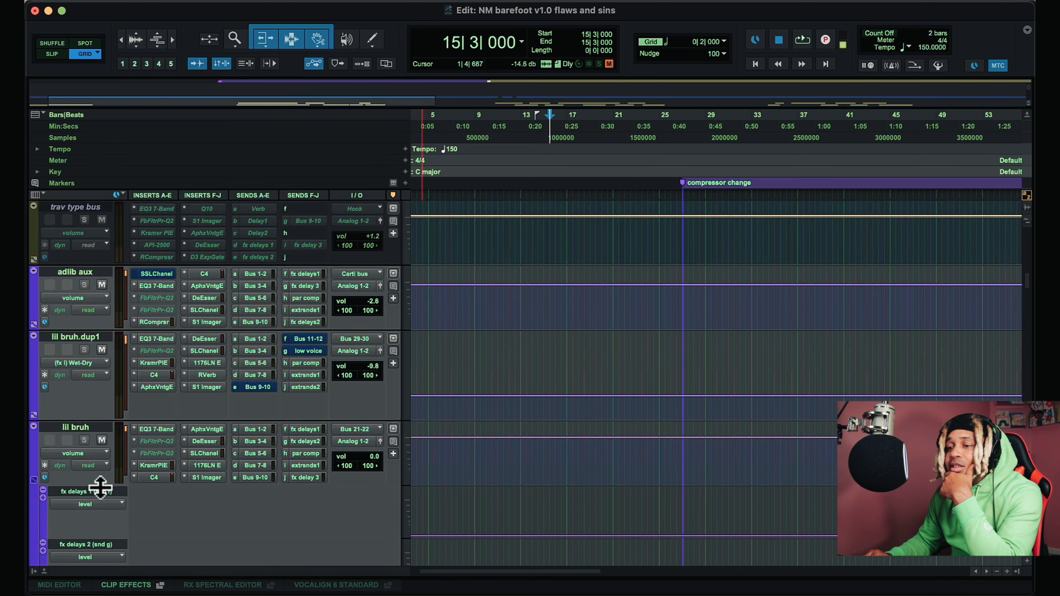
scroll(100, 487, down, 2)
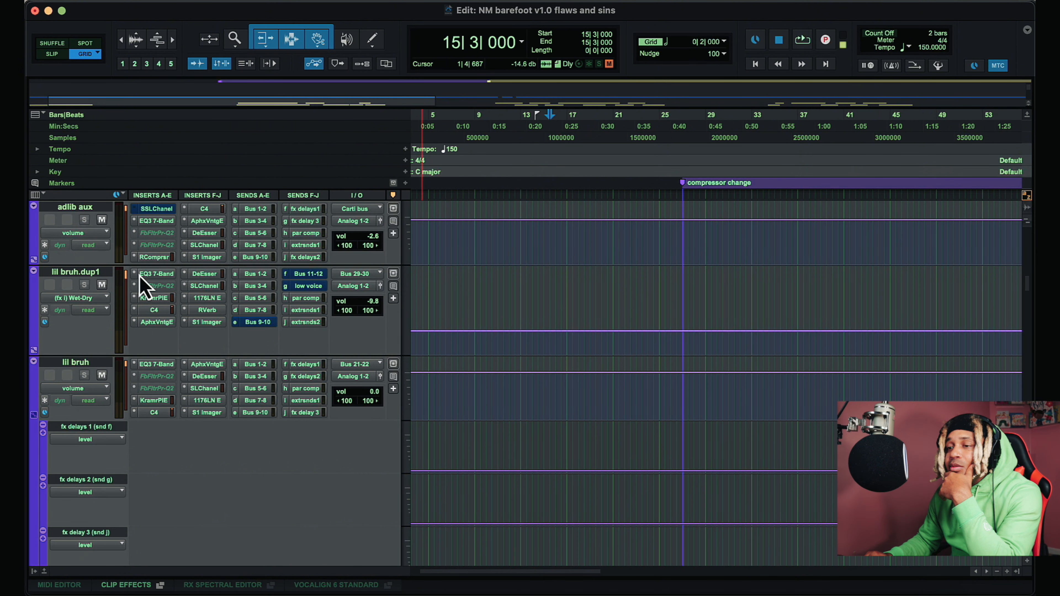
click(155, 274)
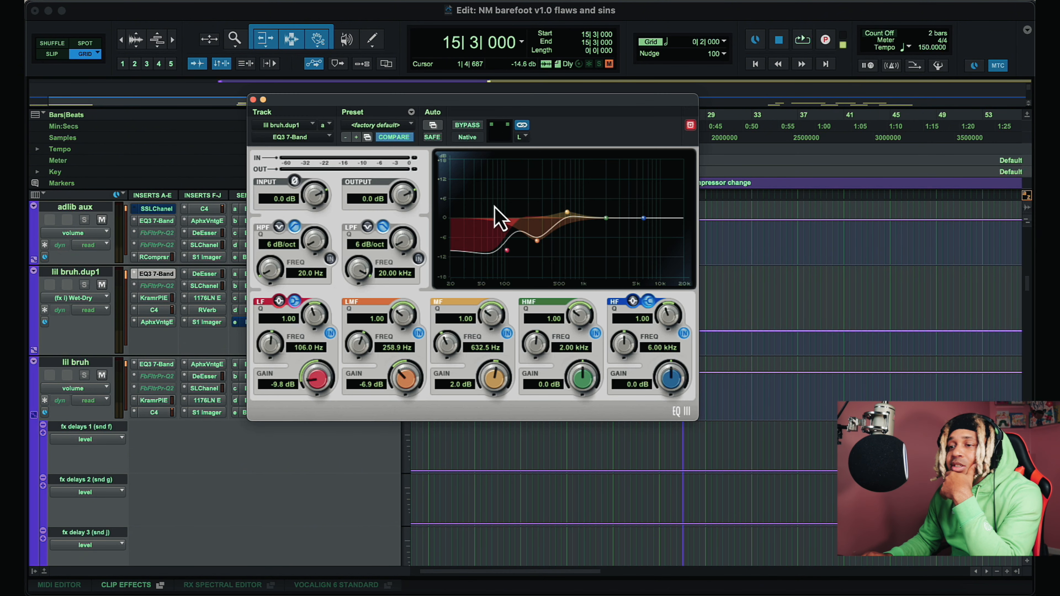
click(155, 365)
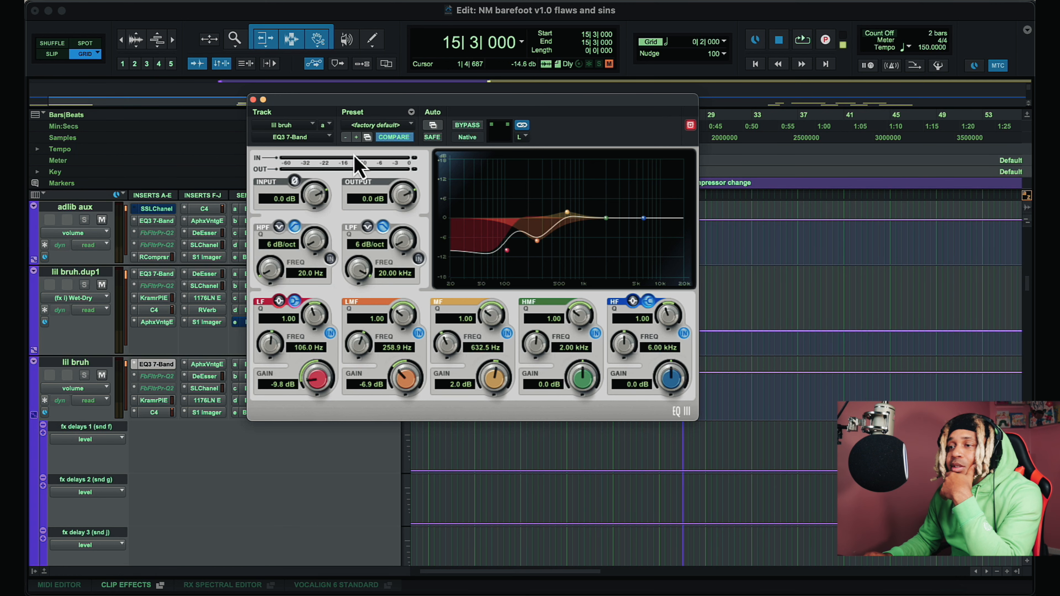
click(252, 99)
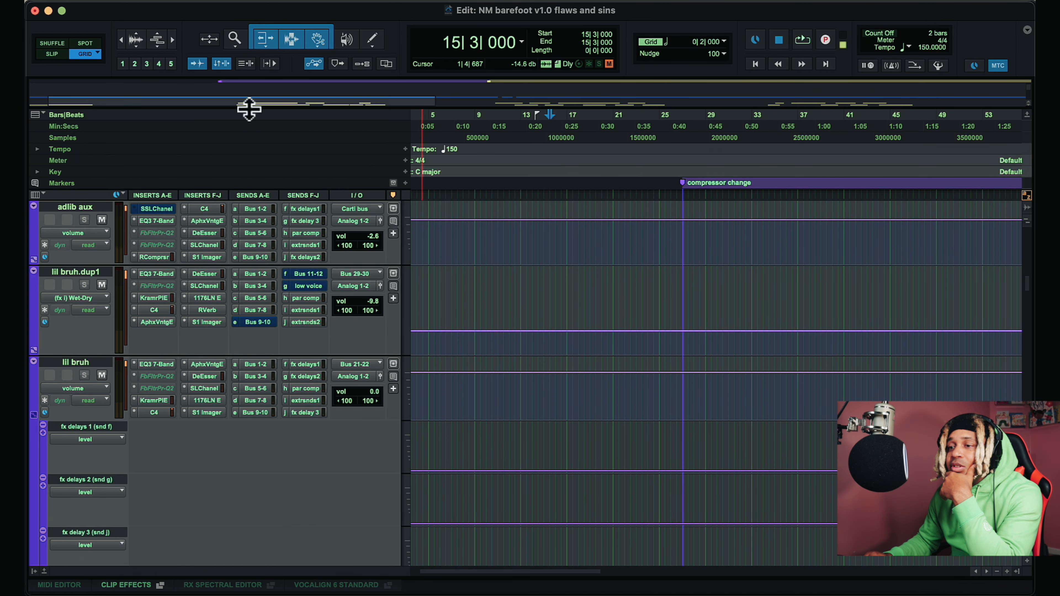
Step: Compare the Kramer PIE compressor settings on the lil bruh.dup1 and lil bruh aux tracks
click(164, 297)
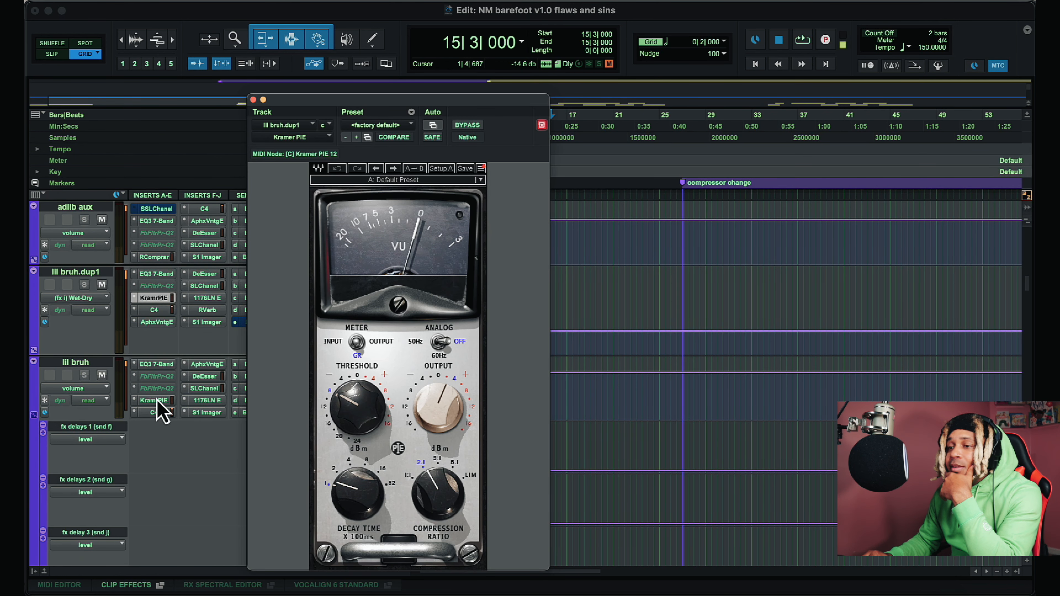
click(154, 400)
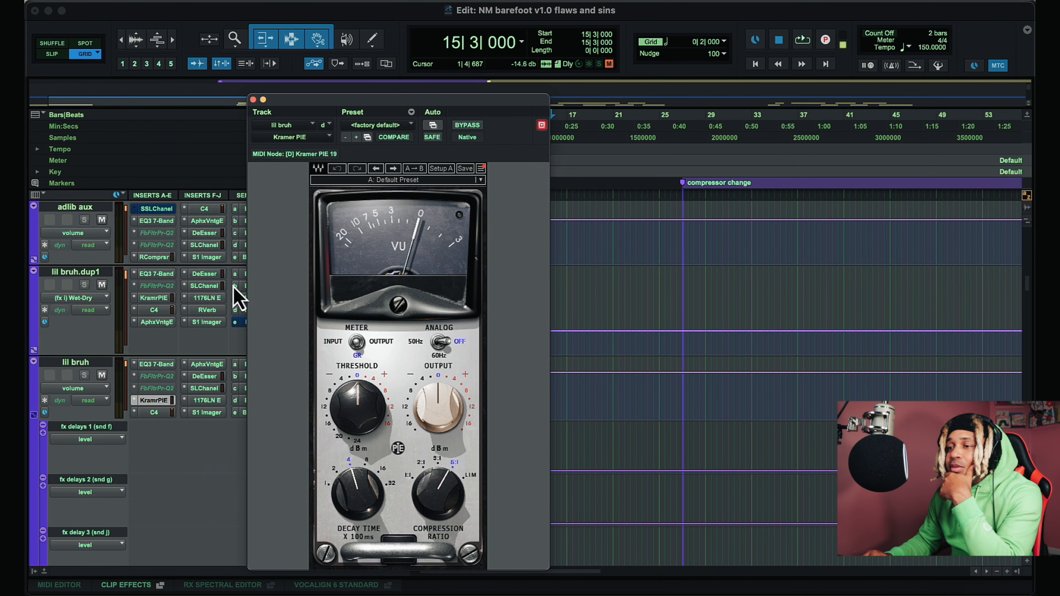
click(167, 298)
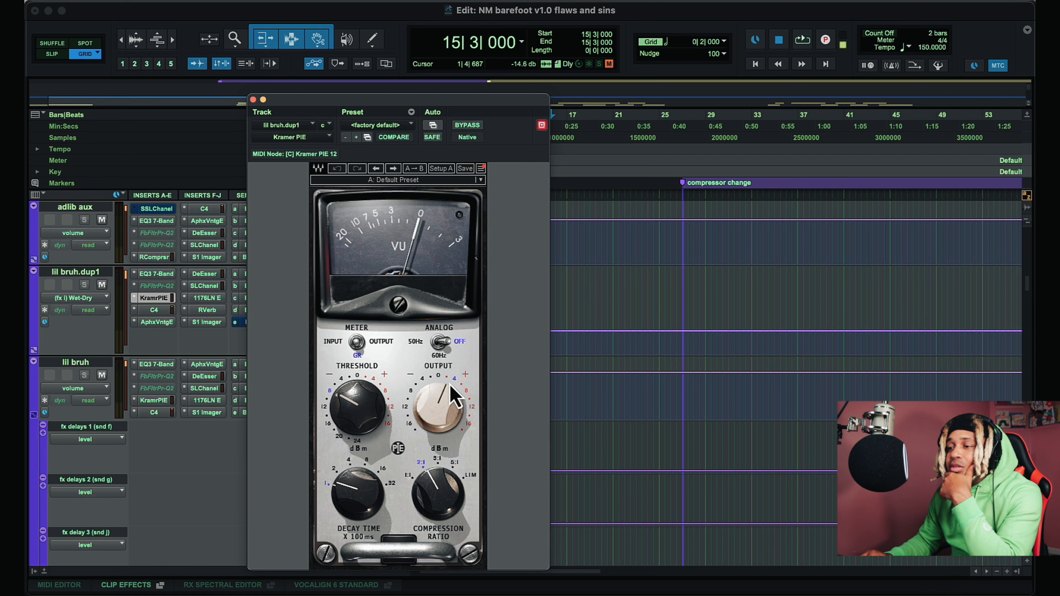
mouse_move(339, 395)
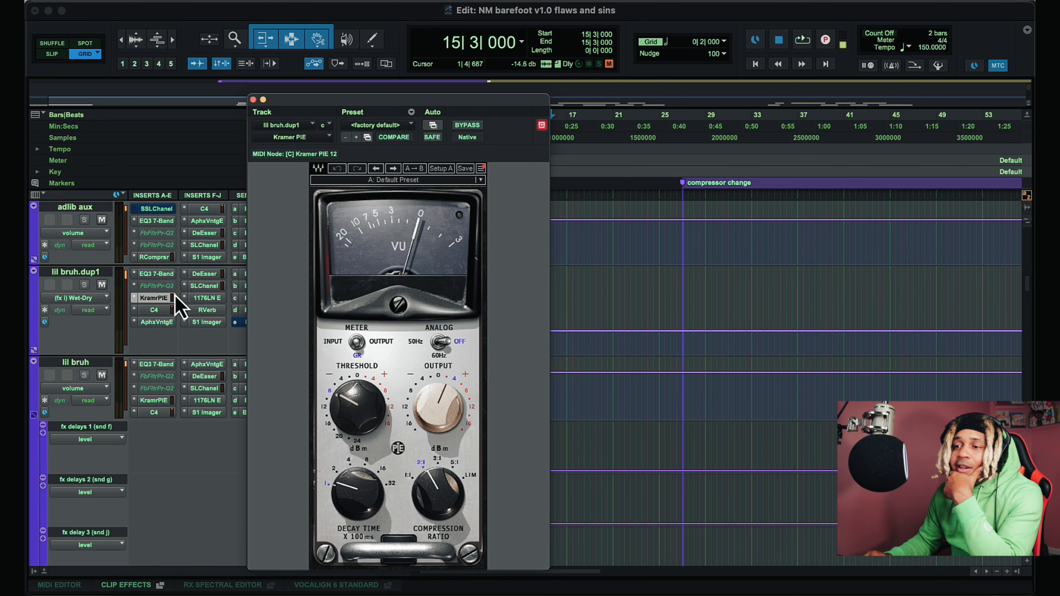
Step: Inspect the C4 multiband and Aphex Vintage Exciter inserts on the lil bruh.dup1 track
click(169, 312)
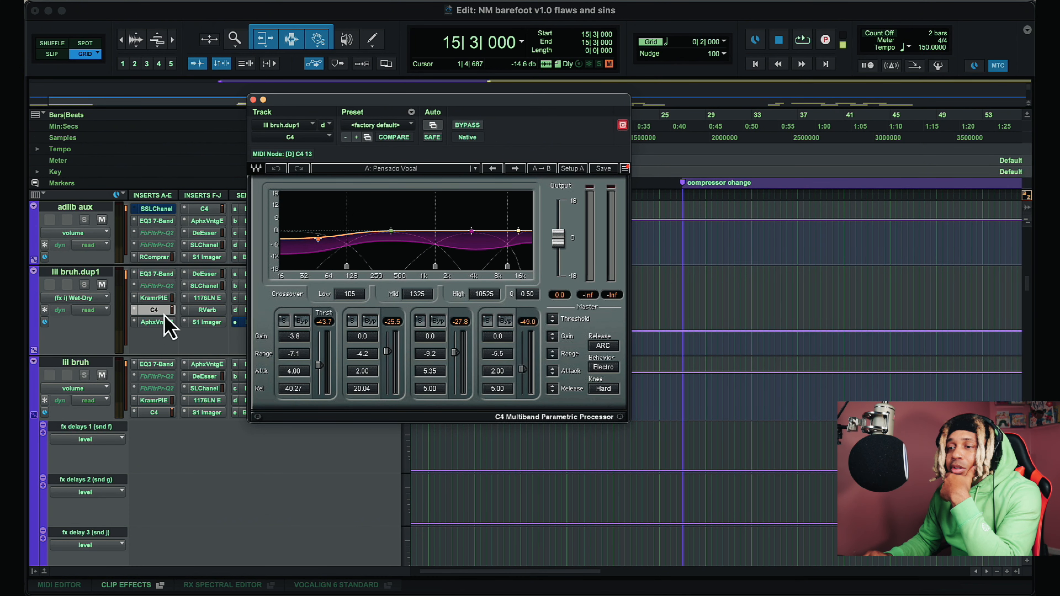
click(166, 322)
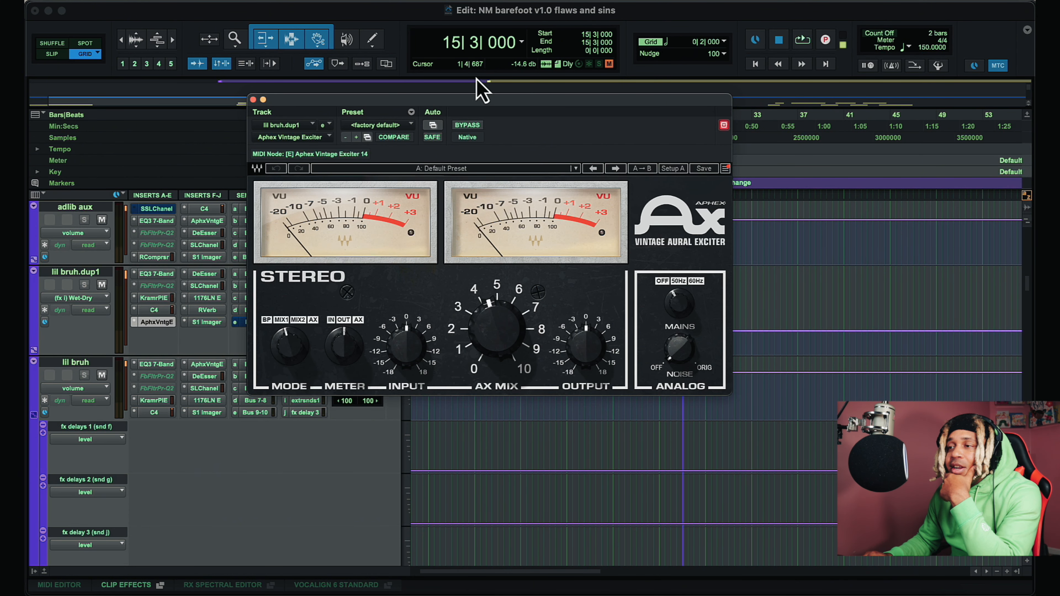
drag(474, 111, 555, 113)
Step: Inspect the DeEsser, SSLChannel and 1176LN Rev E inserts on the lil bruh.dup1 track, then close the plug-in window
click(206, 274)
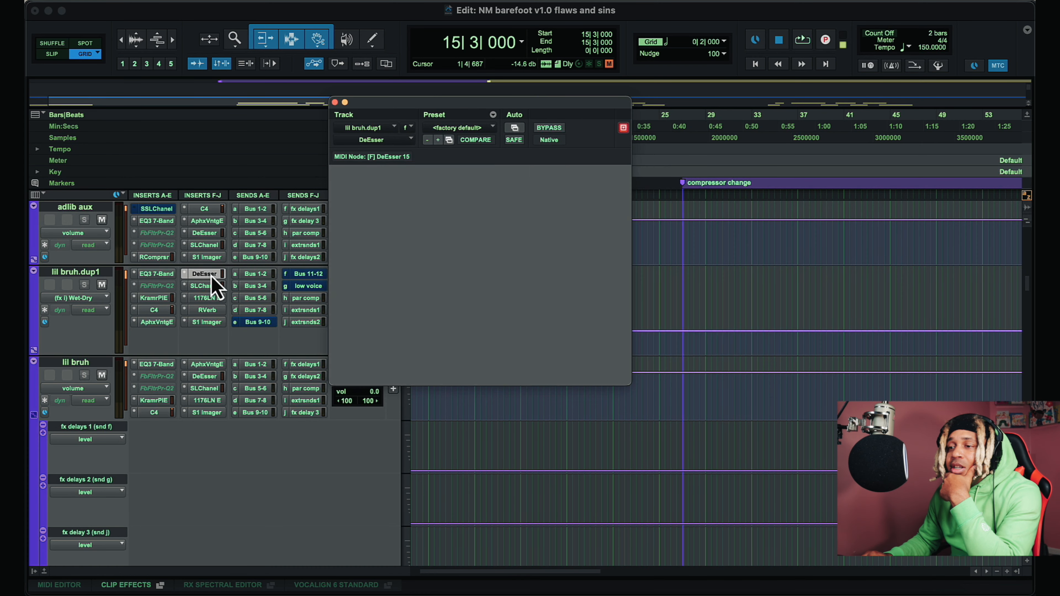
click(214, 289)
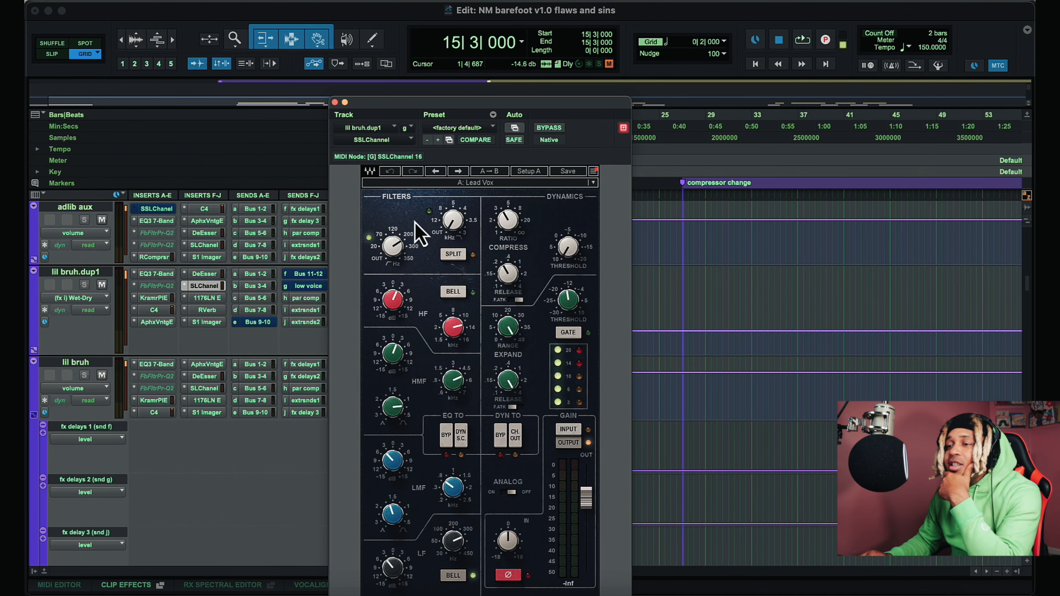
click(211, 299)
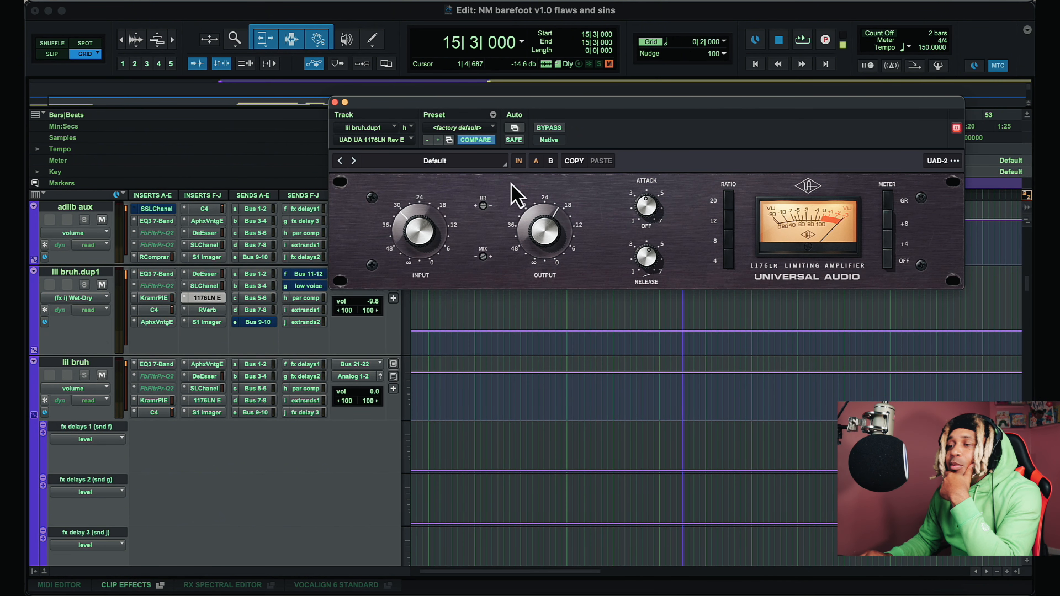
drag(578, 127, 478, 184)
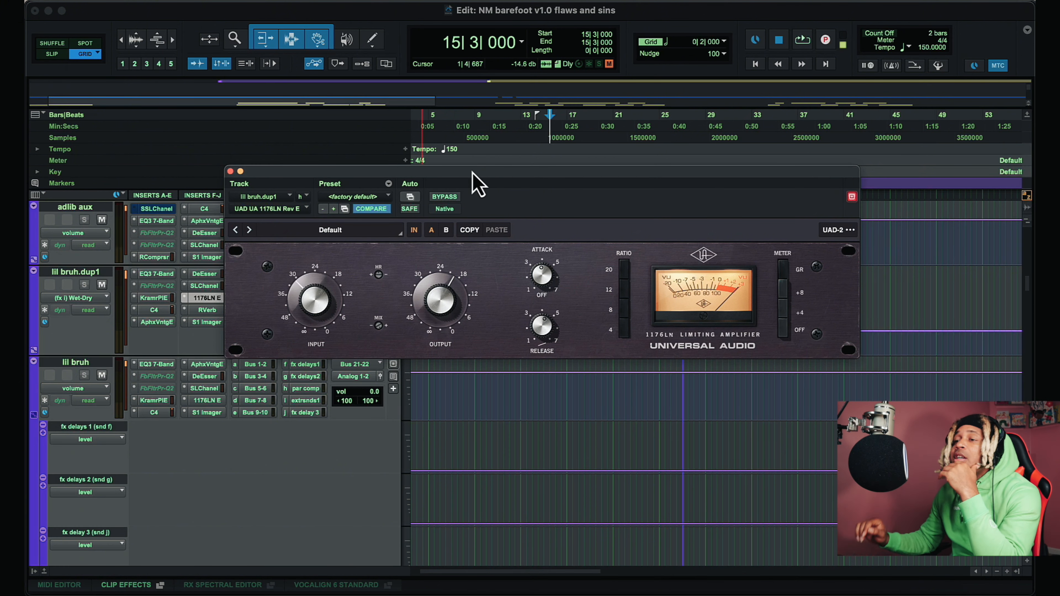
click(230, 171)
Step: Look over the lil bruh recording track and the juverse1 vocal tracks in the session
scroll(573, 286, up, 10)
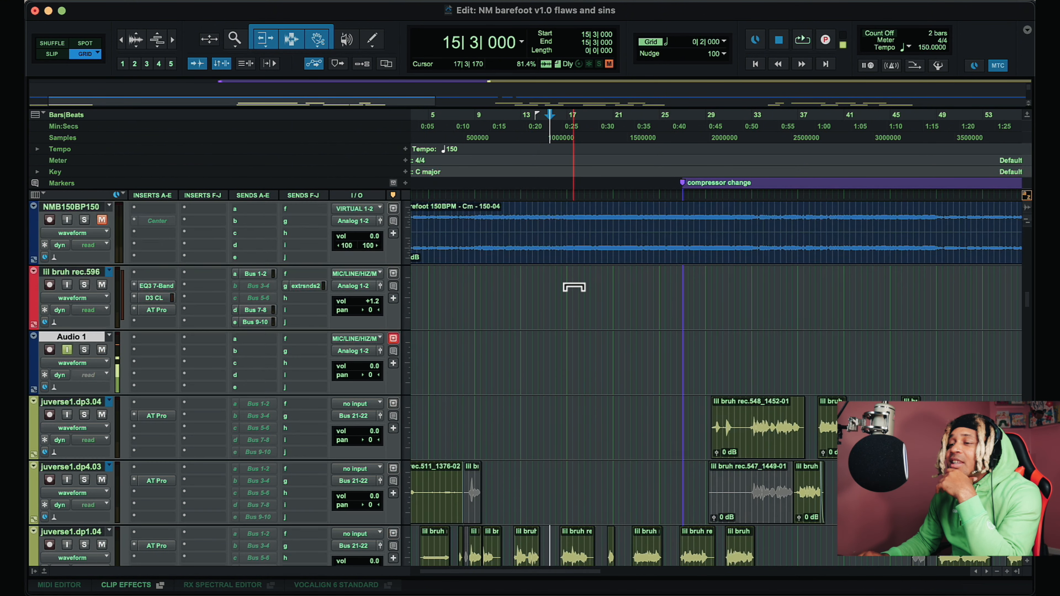
scroll(574, 287, down, 1)
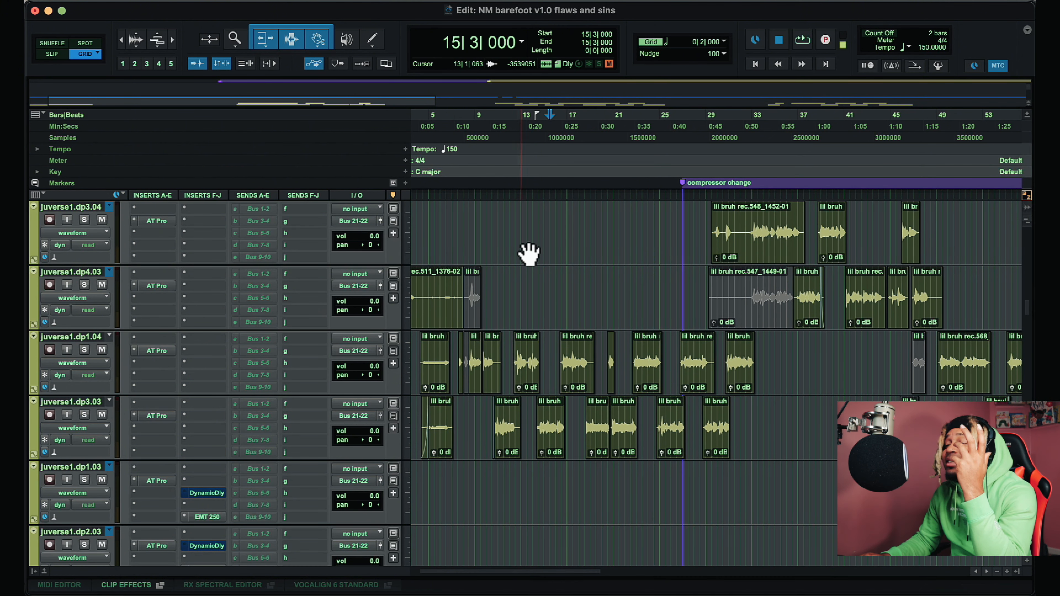
click(546, 219)
click(563, 218)
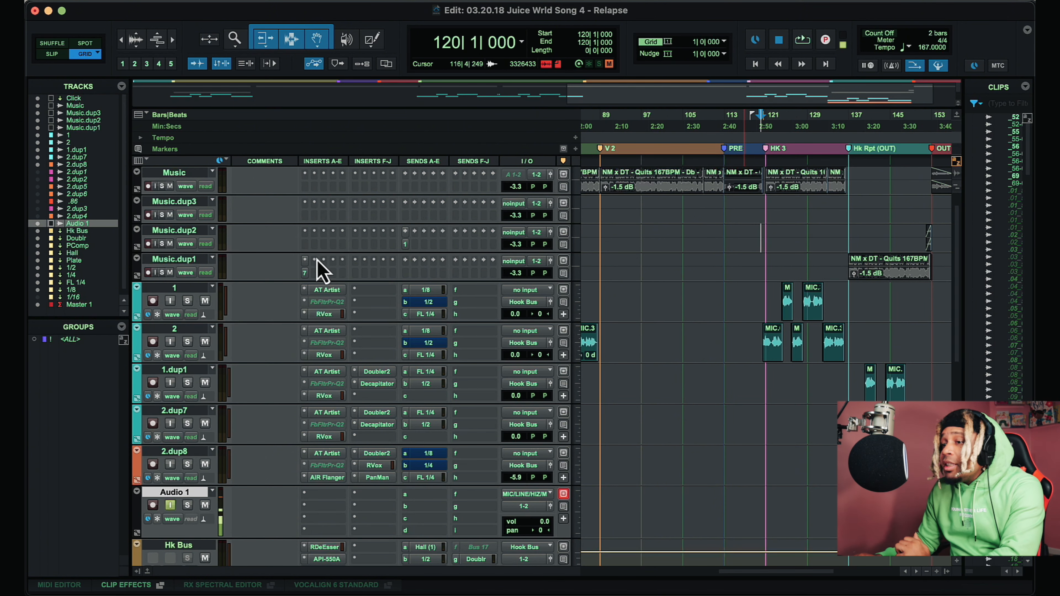
Step: Enlarge vocal track 1 in the Relapse session and inspect its Auto-Tune Artist and RVox inserts
mouse_move(366, 323)
mouse_down()
mouse_move(365, 360)
mouse_move(376, 331)
mouse_move(378, 360)
mouse_move(379, 335)
mouse_up()
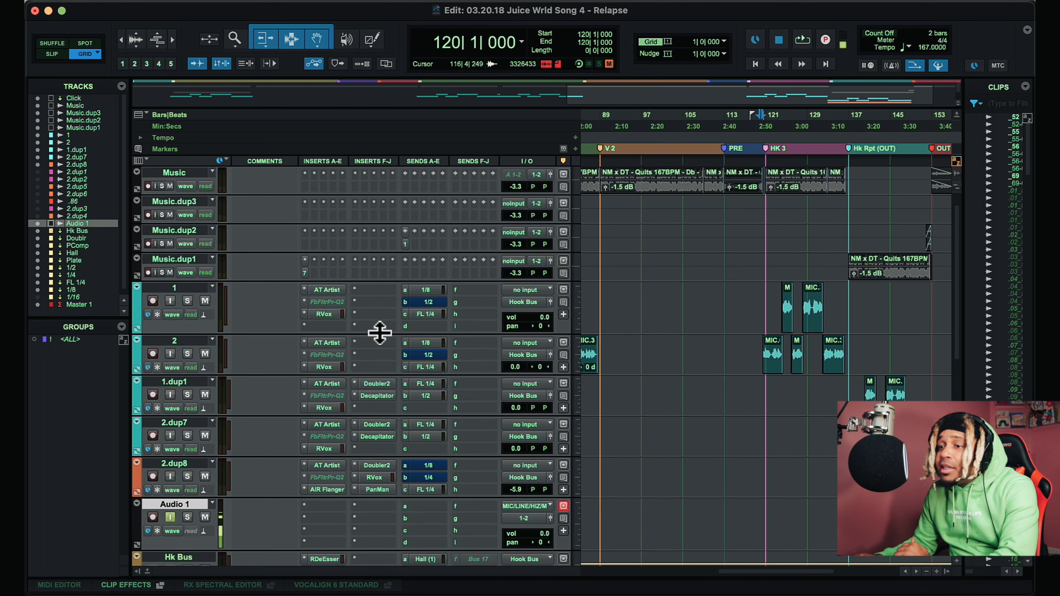
click(343, 292)
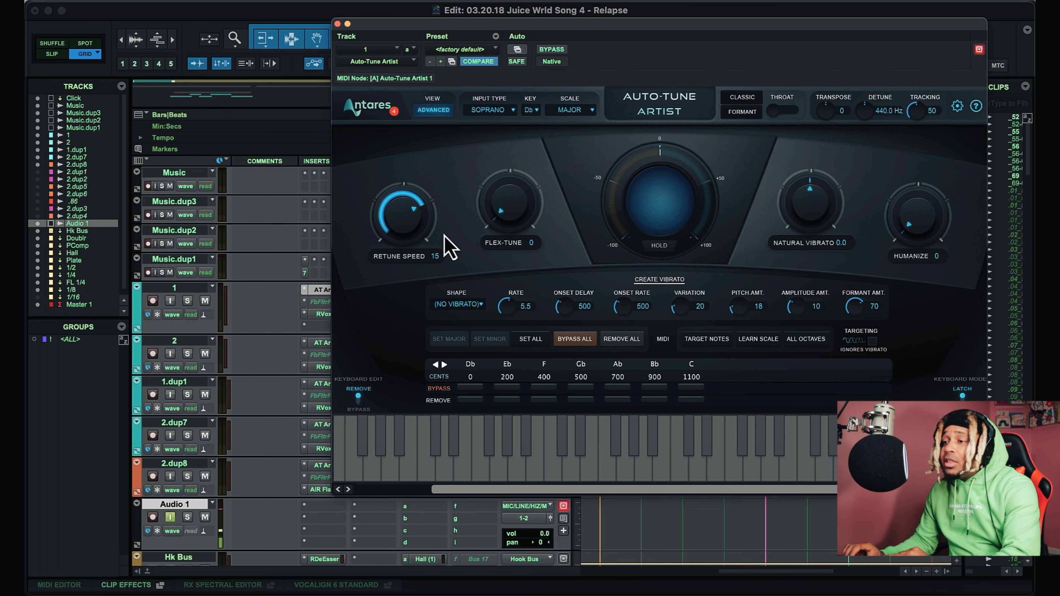
click(337, 24)
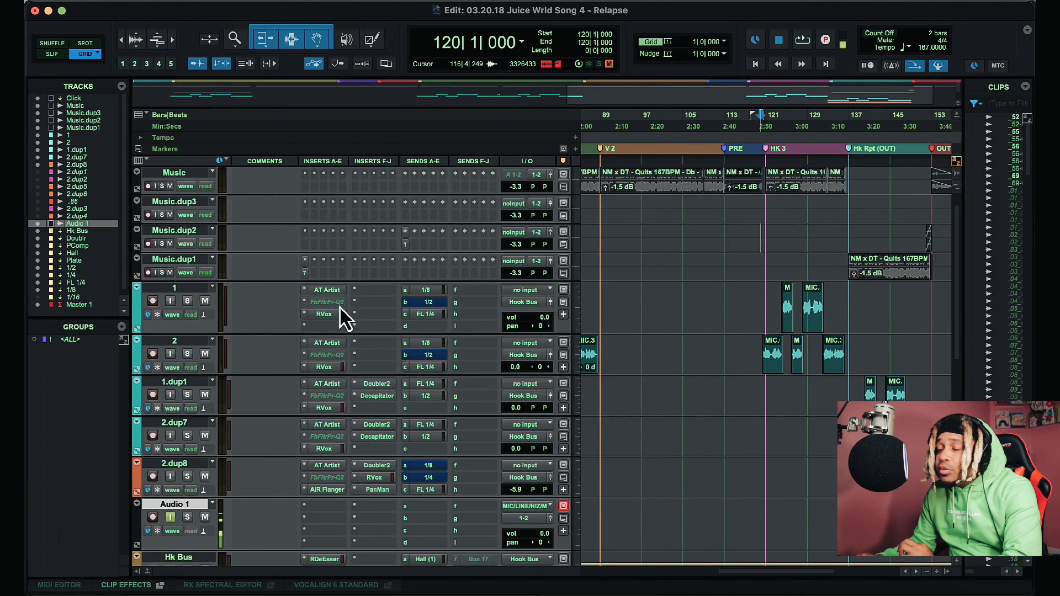
click(337, 317)
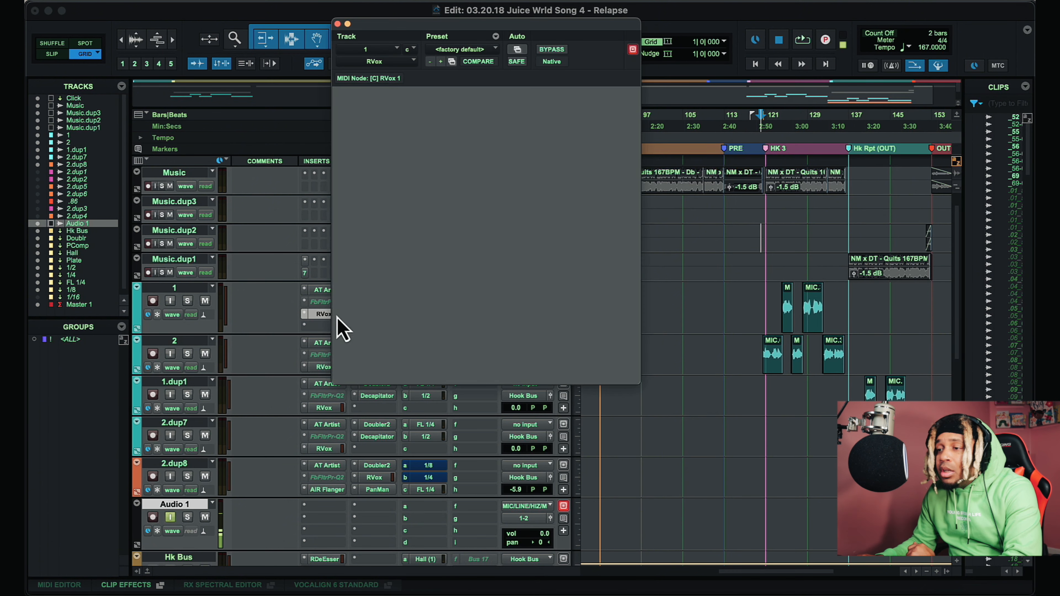
click(337, 24)
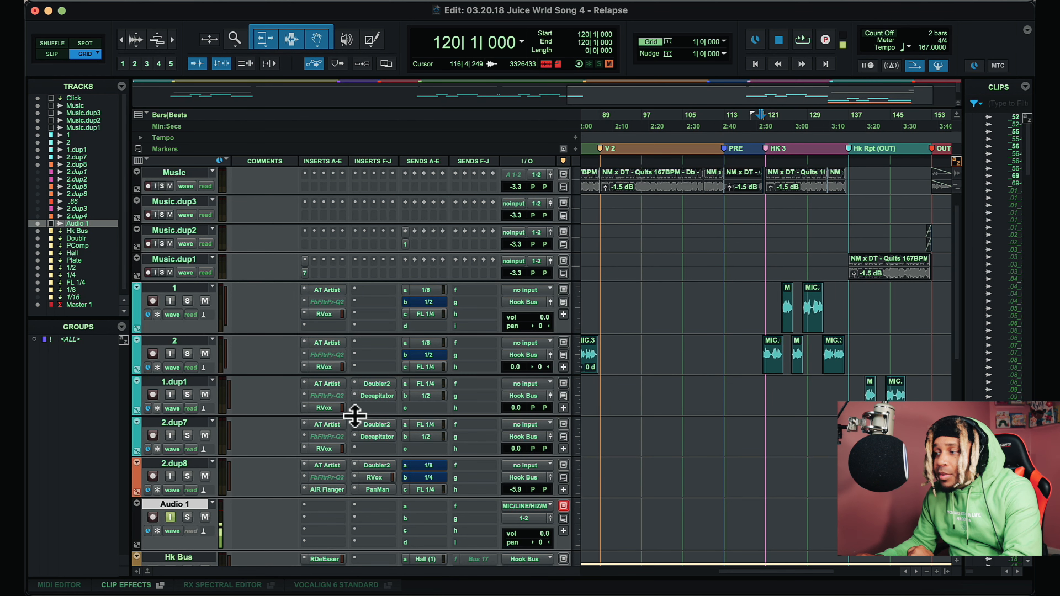
Step: Increase the heights of tracks 1.dup1, 2 and 1 to show all of their insert and send slots
drag(354, 416, 359, 455)
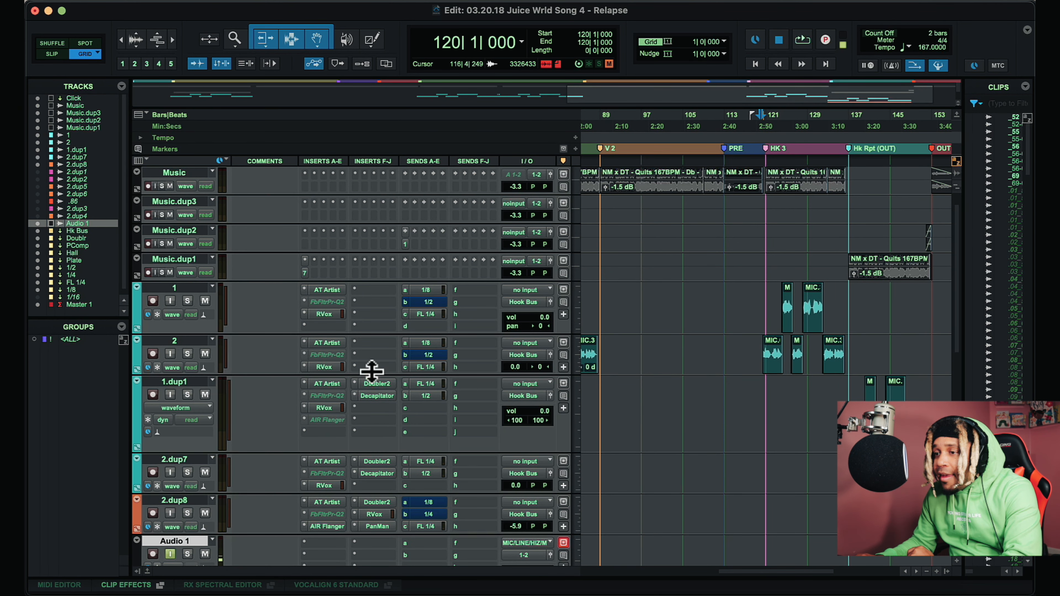
drag(372, 371, 372, 400)
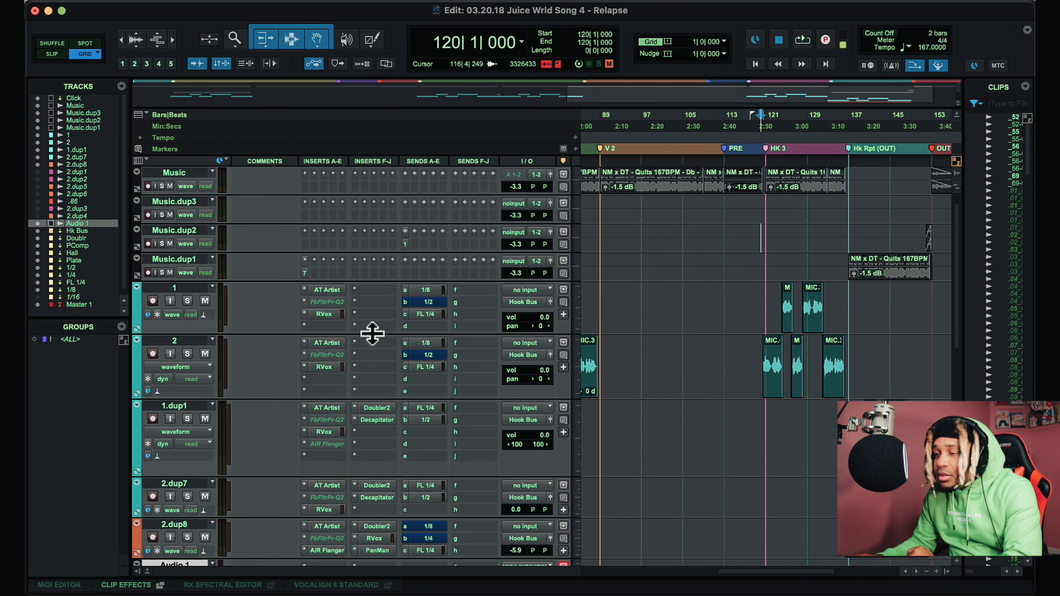
drag(372, 333, 370, 376)
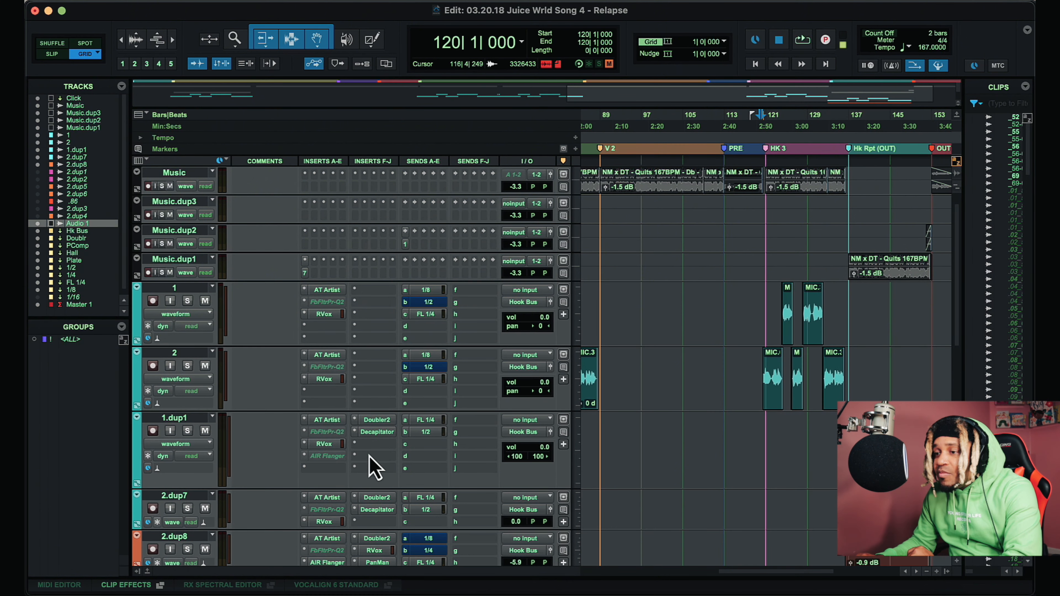
Step: Inspect the Doubler2 and Decapitator settings on the 1.dup1 track
click(377, 420)
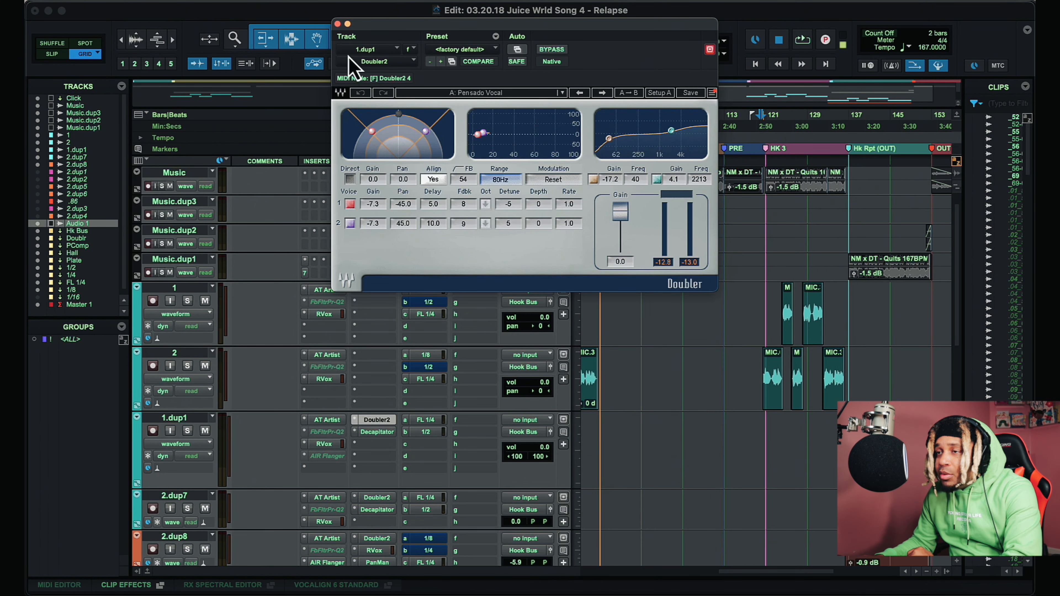
click(338, 24)
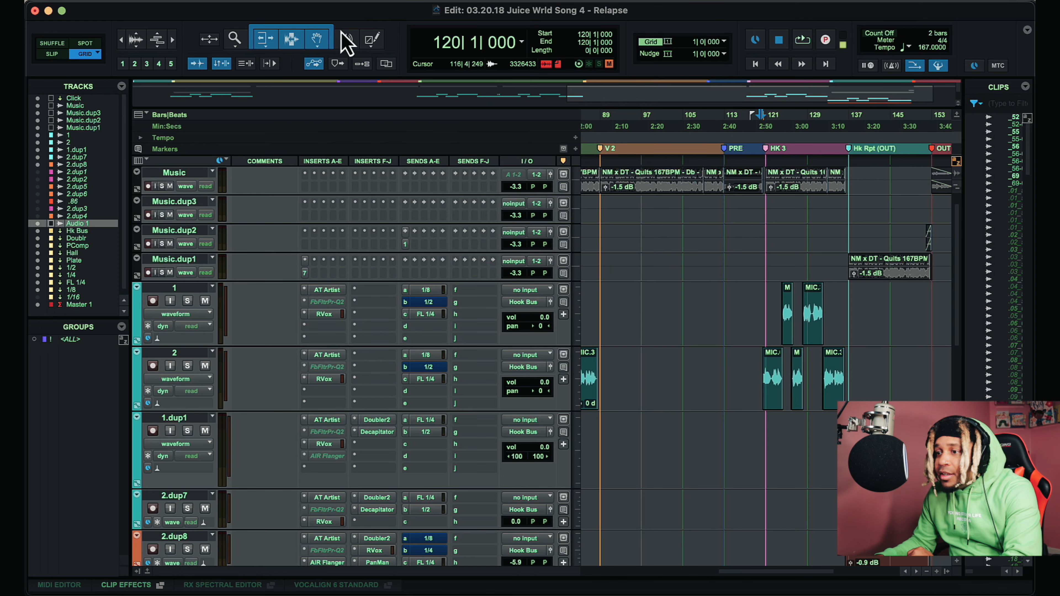
click(389, 433)
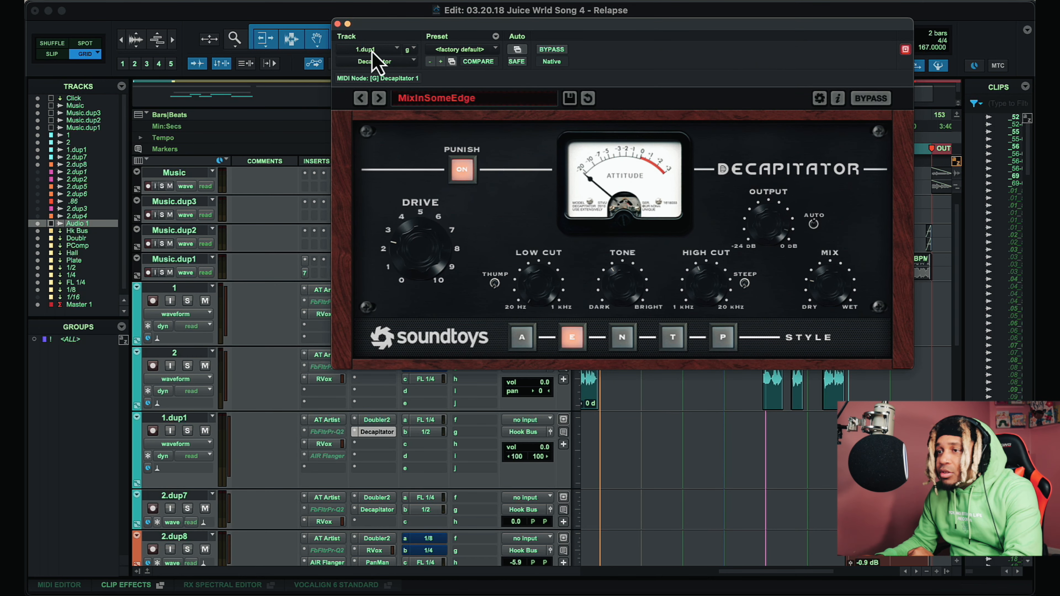
click(337, 23)
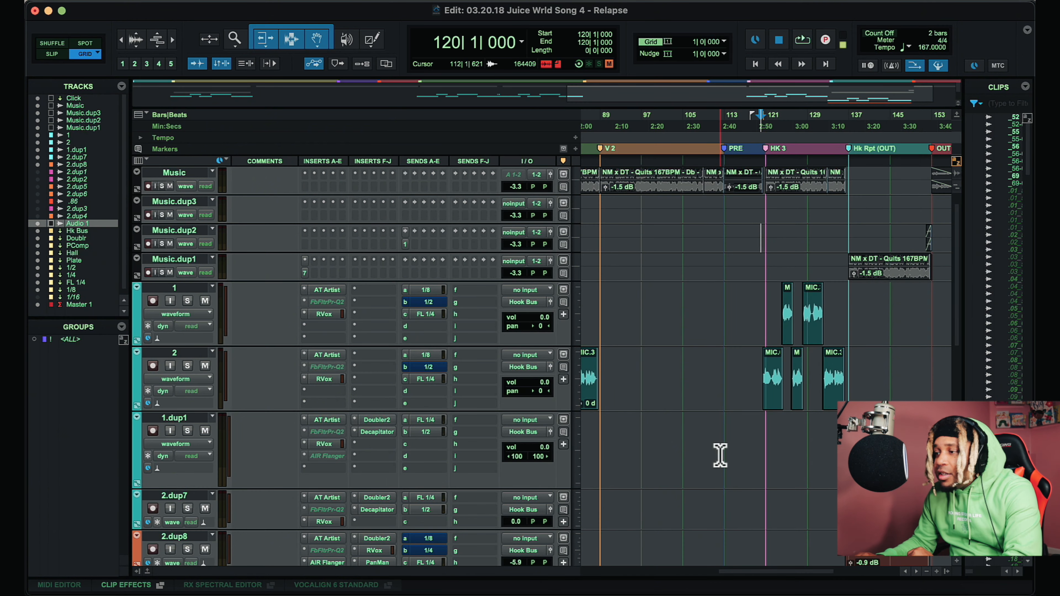
Step: Enlarge the 2.dup8 track and inspect its AIR Flanger insert, closing the Task Manager and plug-in windows
scroll(719, 454, down, 5)
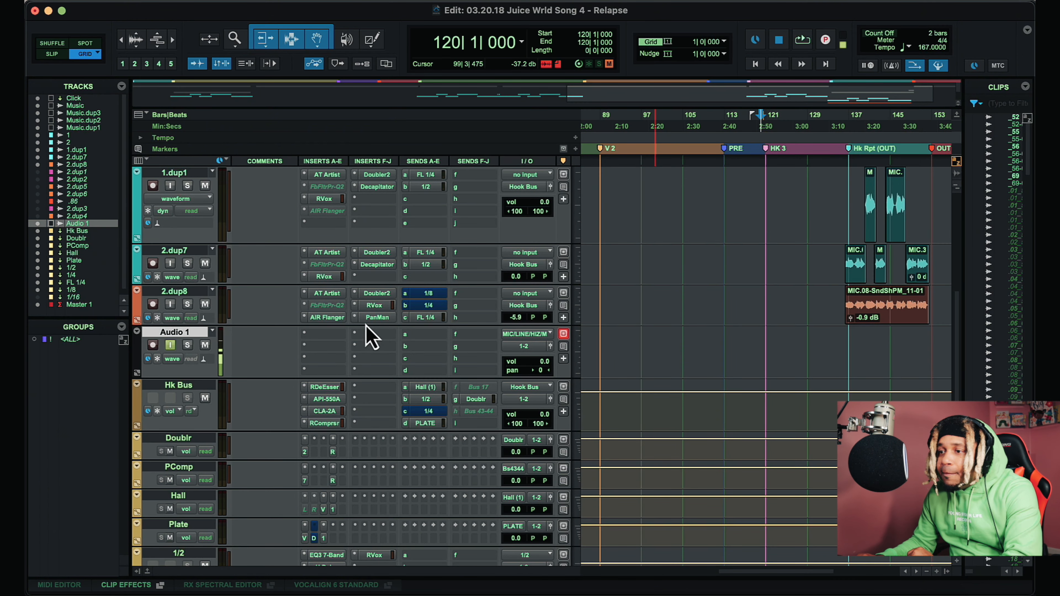
drag(364, 342, 362, 402)
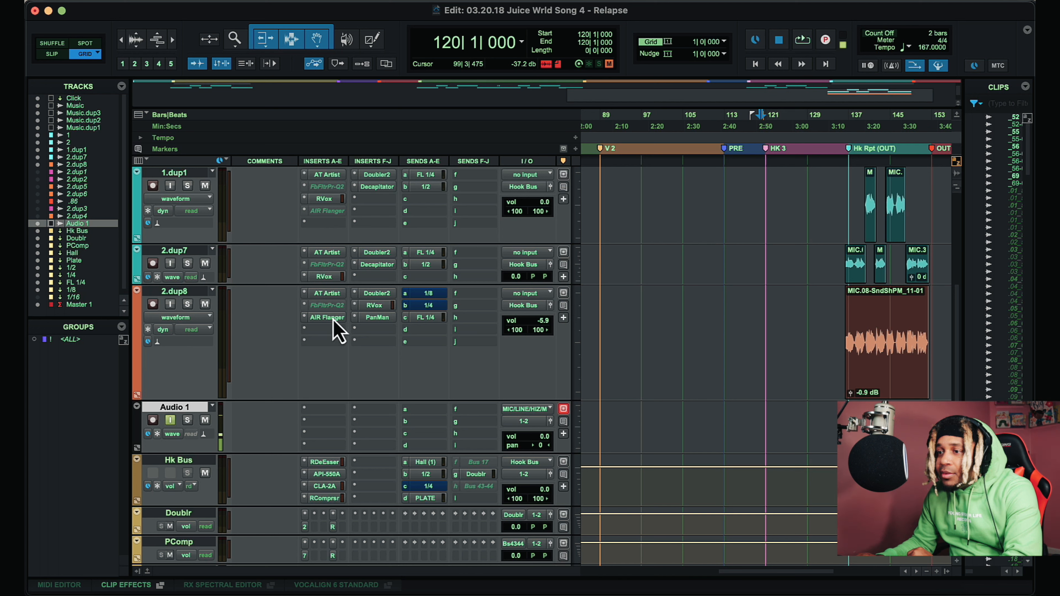
click(323, 318)
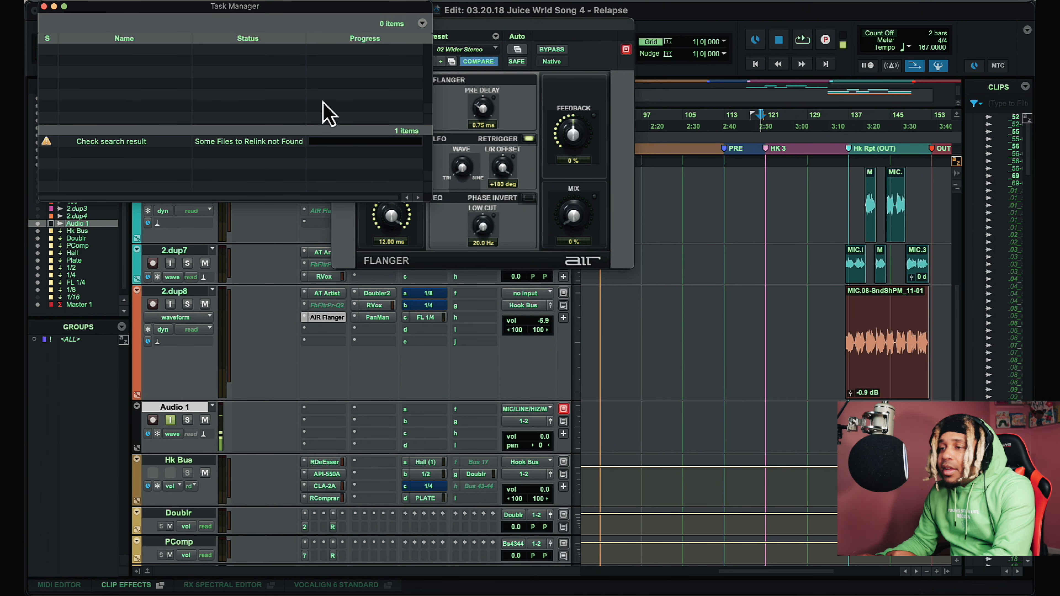
click(43, 7)
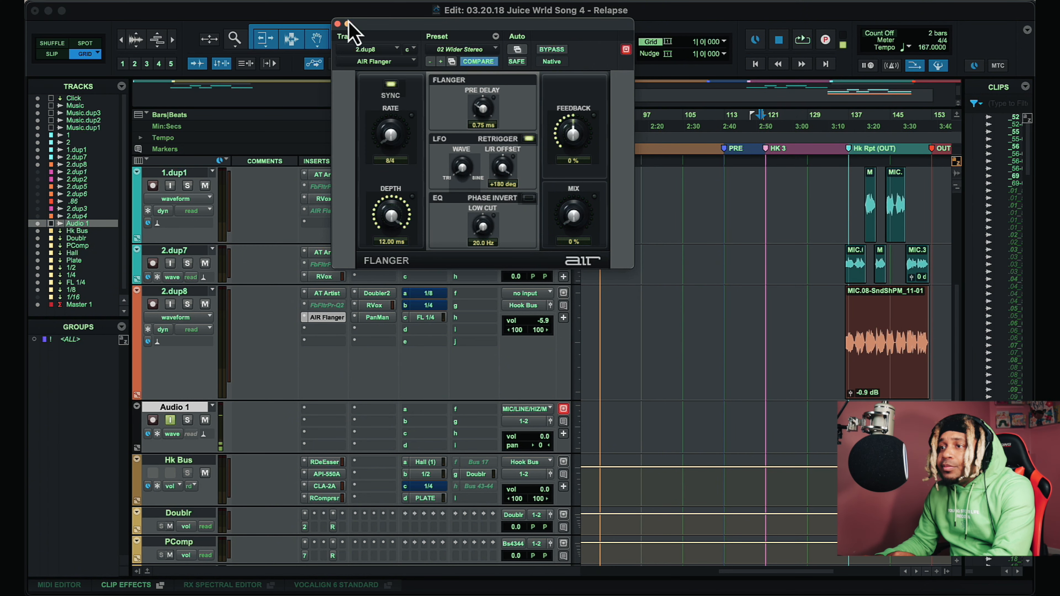
click(337, 24)
Step: Inspect the Doubler2, PanMan and RVox settings on the 2.dup8 track
click(377, 293)
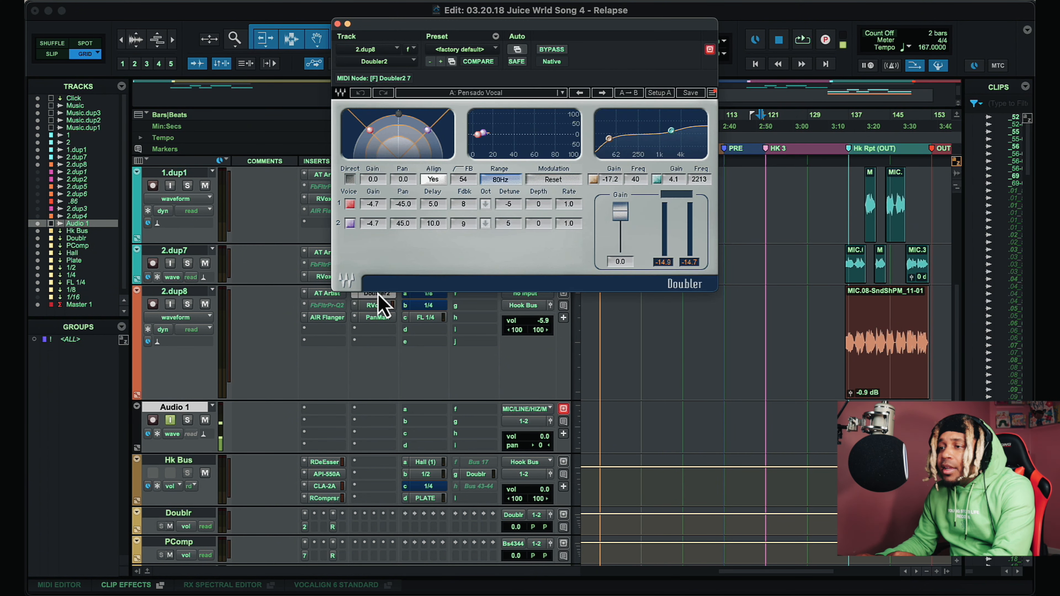
click(337, 24)
click(375, 319)
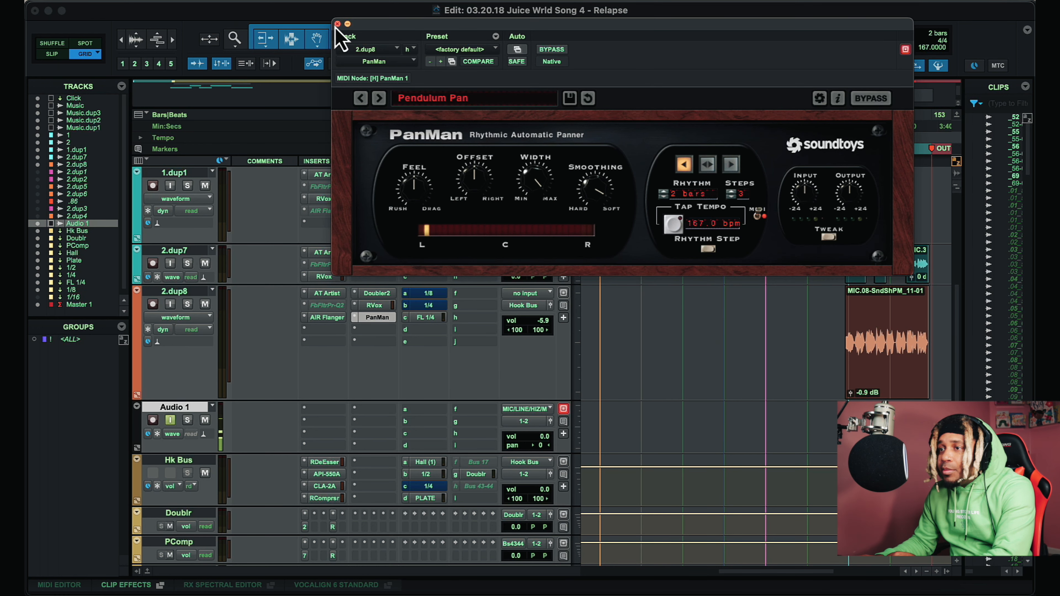
click(337, 23)
click(382, 306)
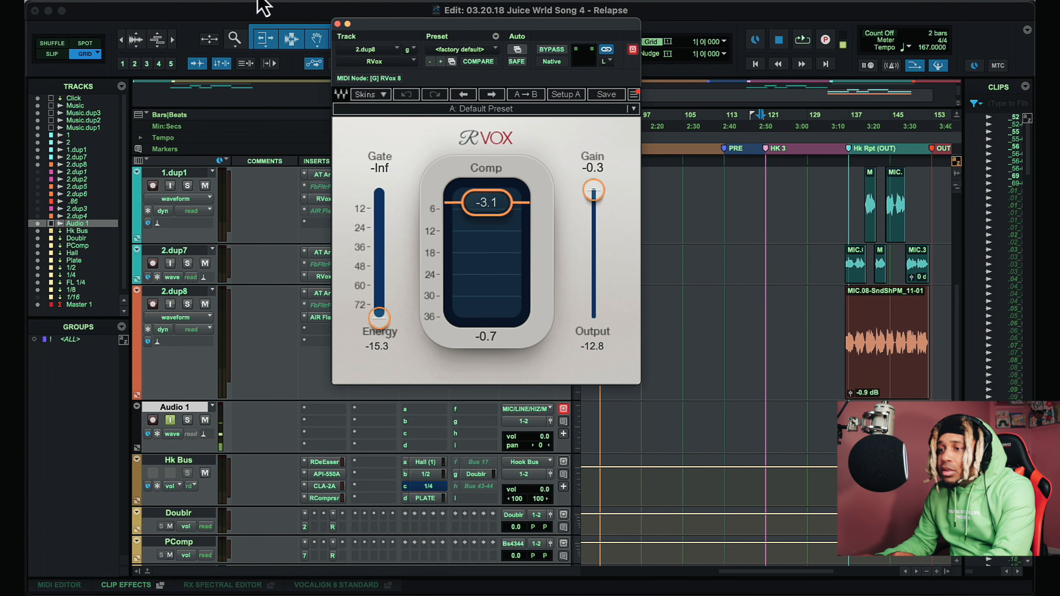
click(338, 24)
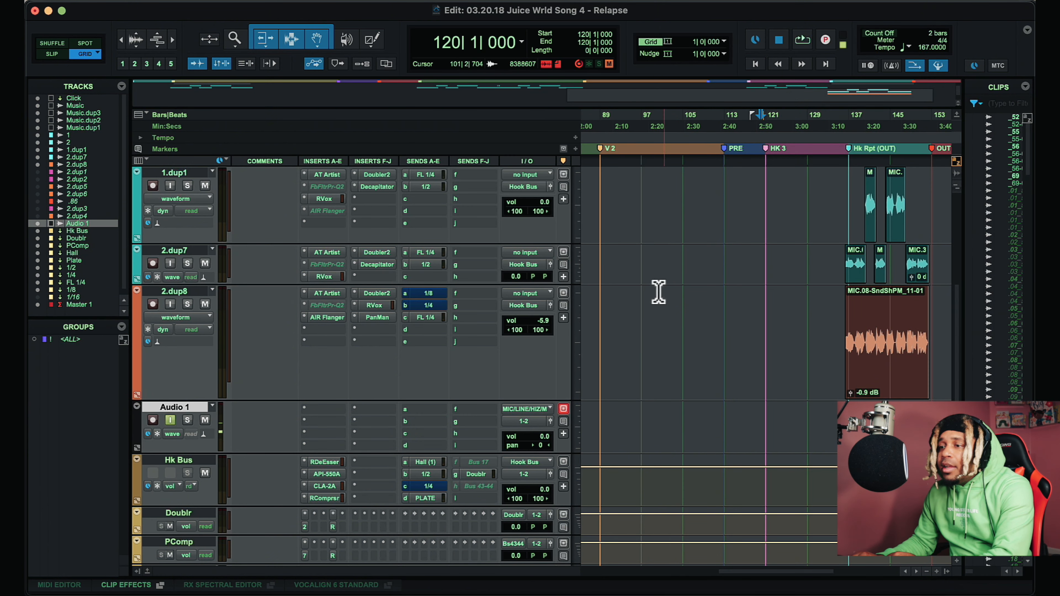
Step: Increase the heights of the 2.dup7 and Hk Bus tracks to reveal their full insert lists
drag(385, 286, 403, 347)
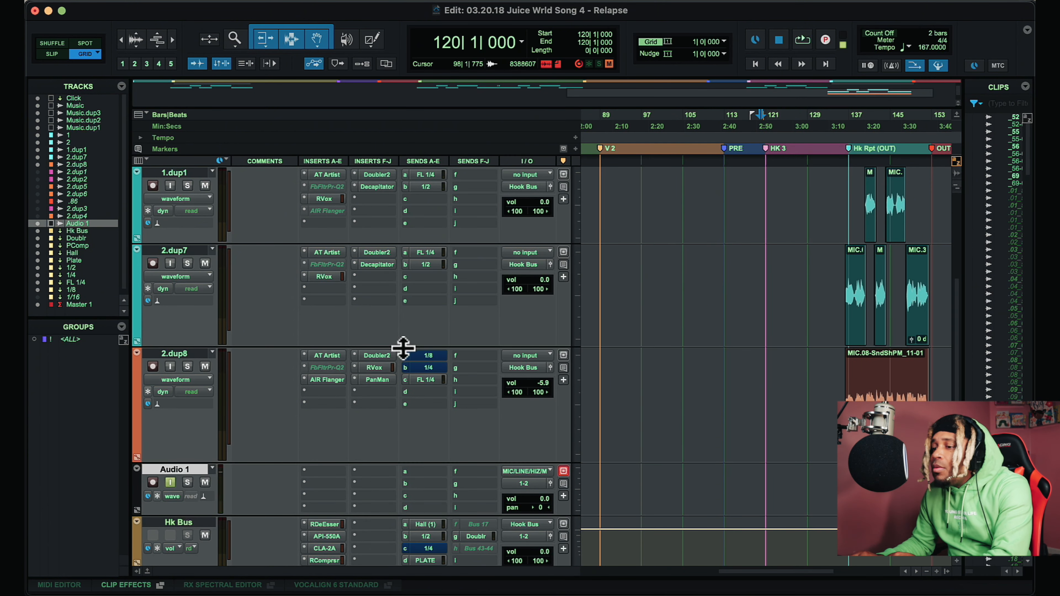
scroll(628, 343, down, 10)
scroll(628, 344, up, 1)
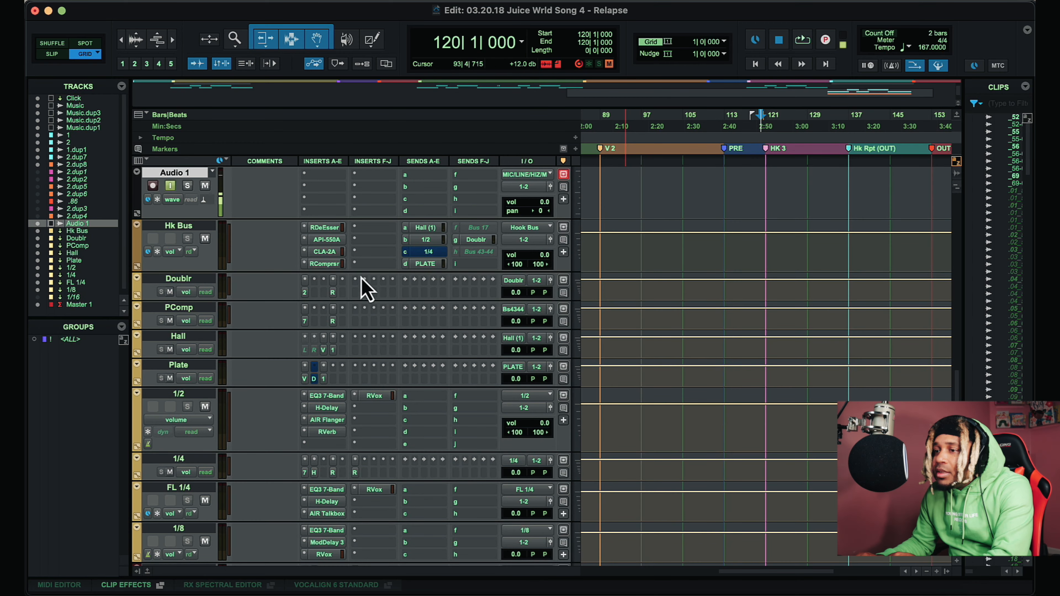
drag(361, 277, 369, 352)
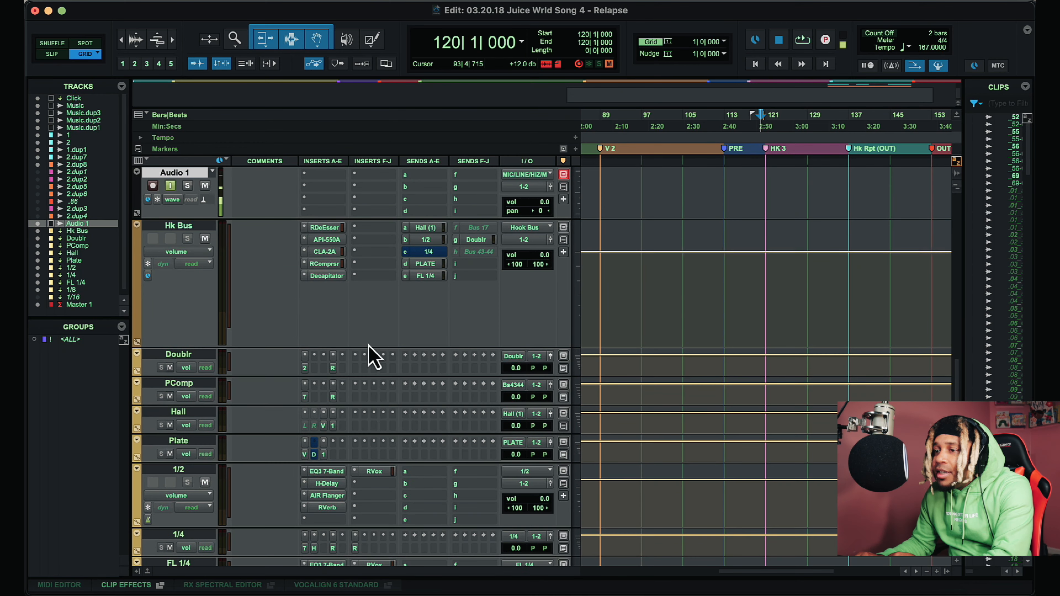
Step: Inspect the RDeEsser, API-550A and CLA-2A inserts on the Hk Bus, moving the plug-in window clear of the track controls
click(333, 229)
drag(506, 36, 701, 71)
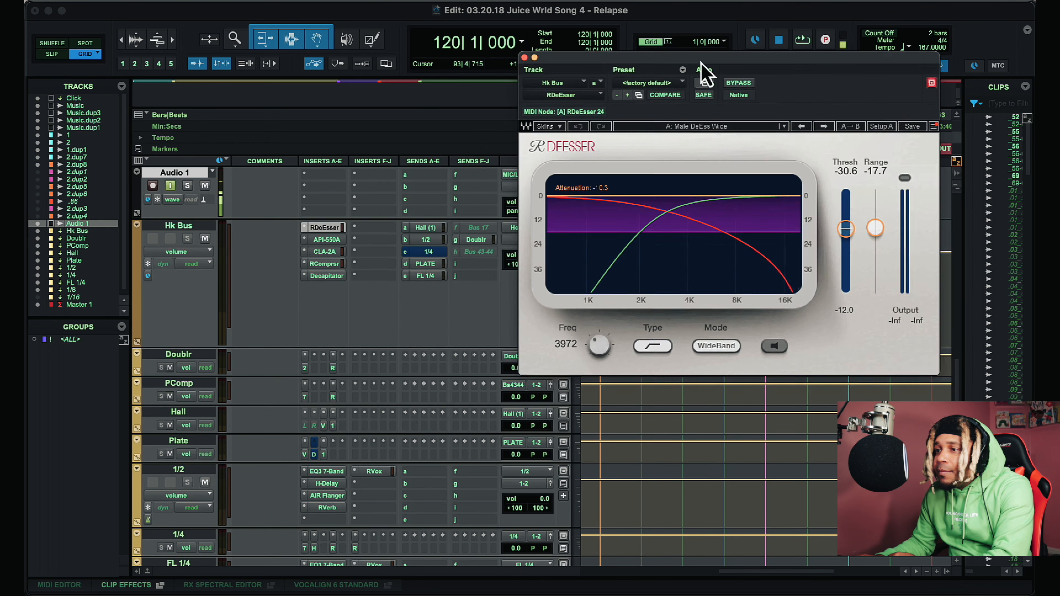
click(340, 239)
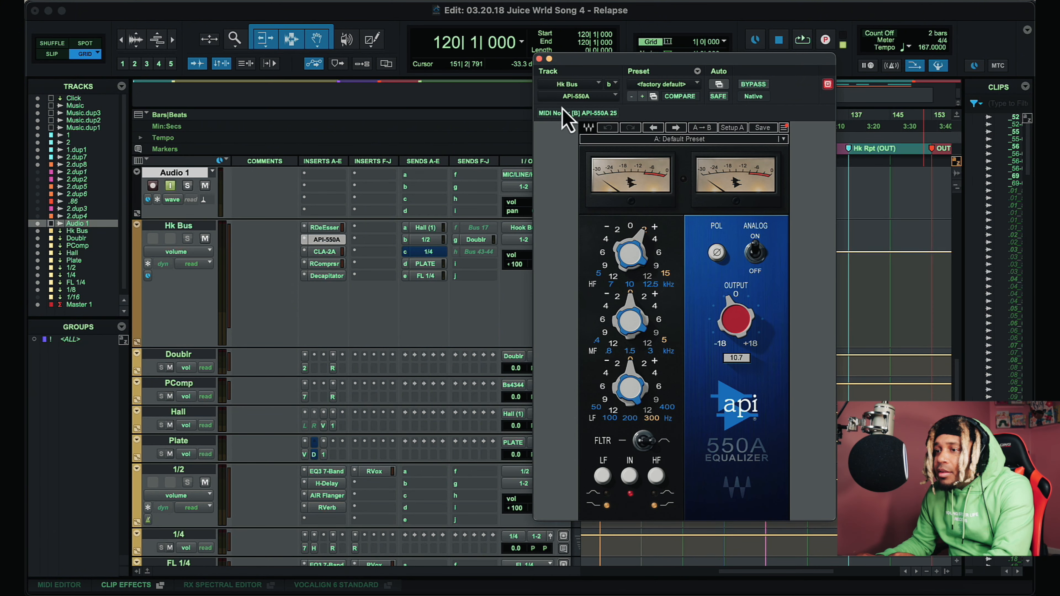
click(334, 253)
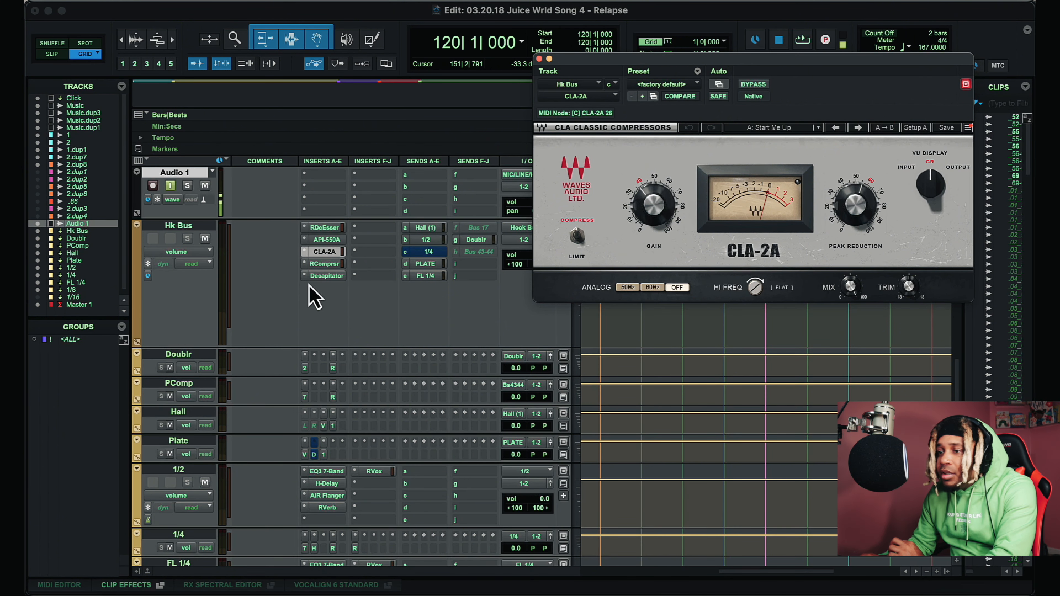
Step: Inspect the RCompressor and Decapitator inserts on the Hk Bus, moving the plug-in window into full view before closing it
click(323, 263)
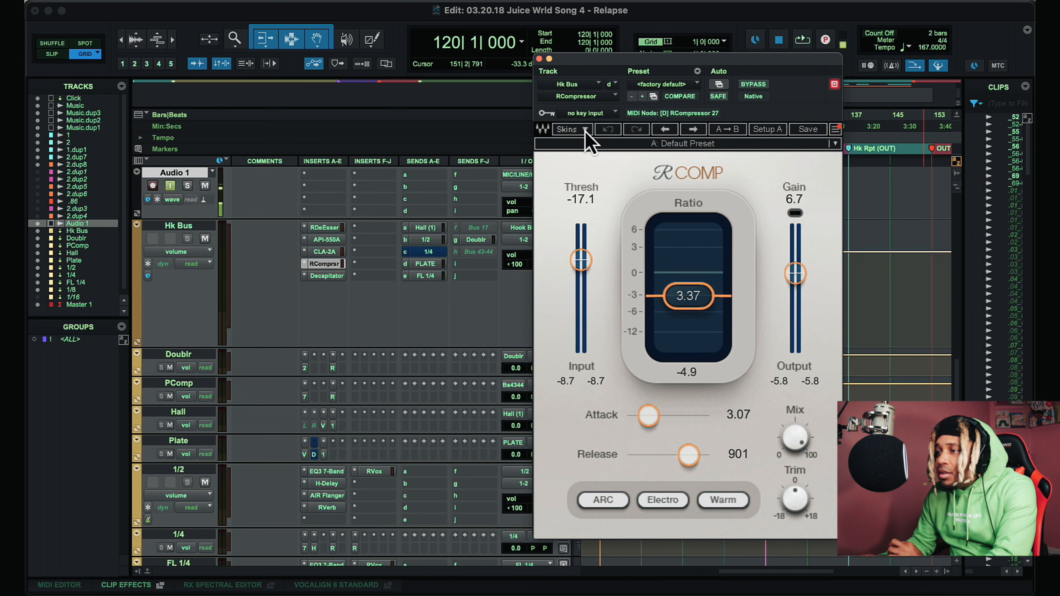
click(325, 276)
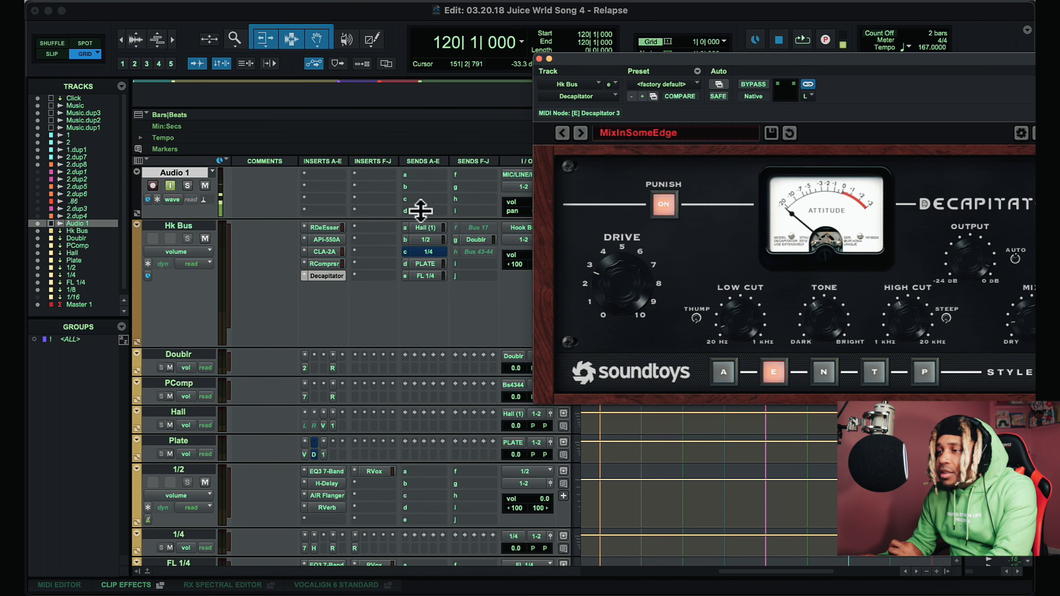
drag(719, 66, 428, 92)
click(248, 83)
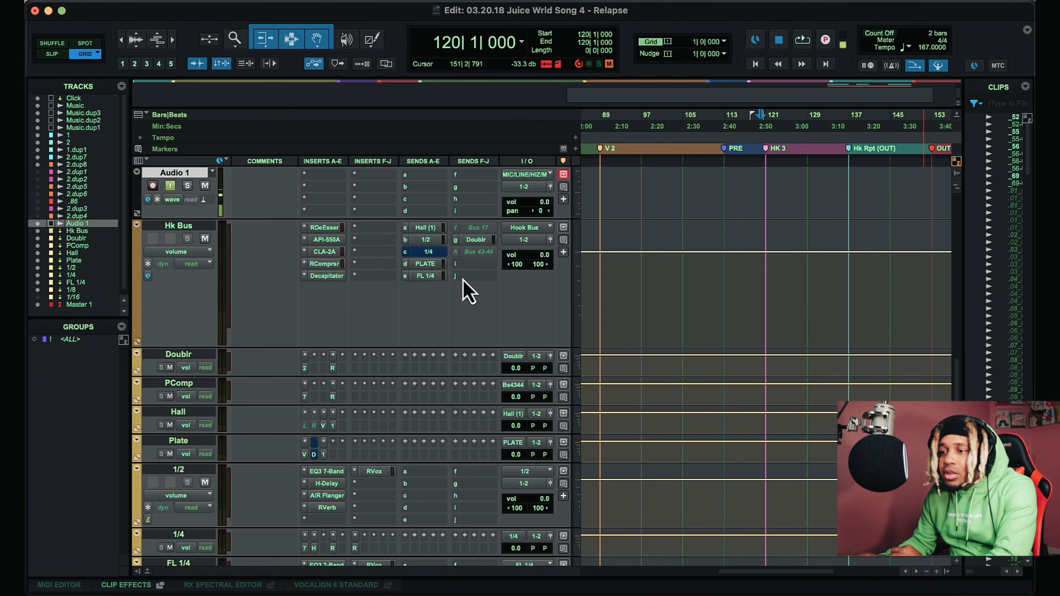
Step: Mute the Music, Music.dup3, Music.dup2 and Music.dup1 tracks, keeping the playback start at bar 120
scroll(764, 293, down, 5)
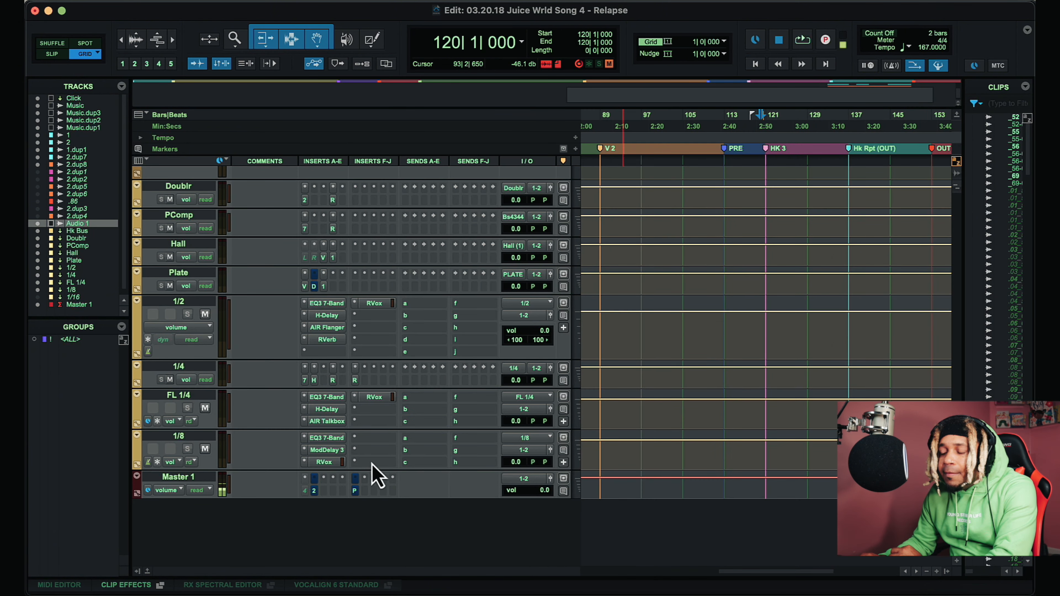
scroll(591, 381, up, 10)
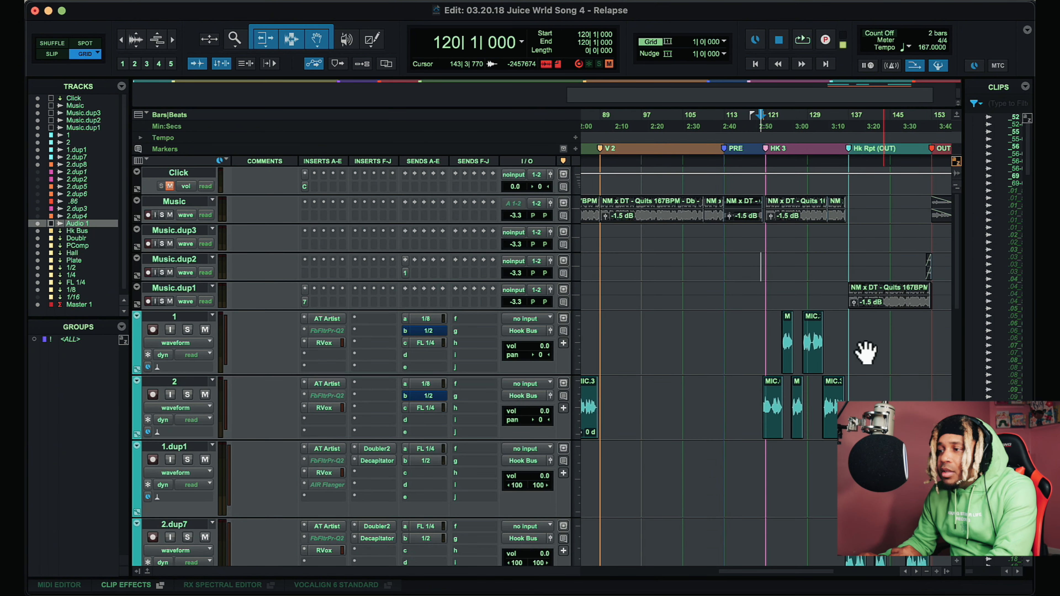
click(759, 320)
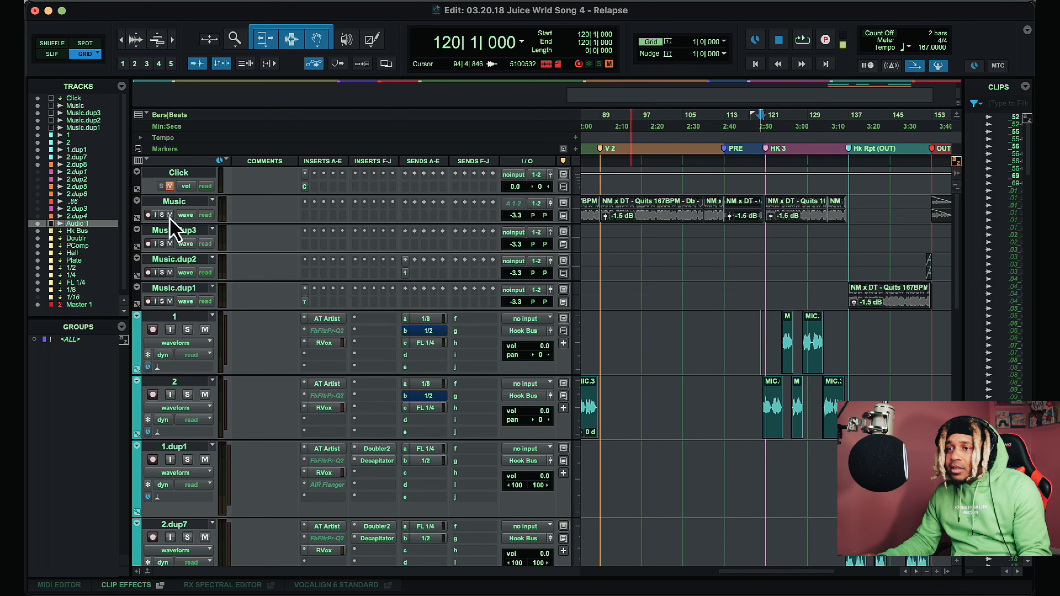
drag(170, 215, 169, 274)
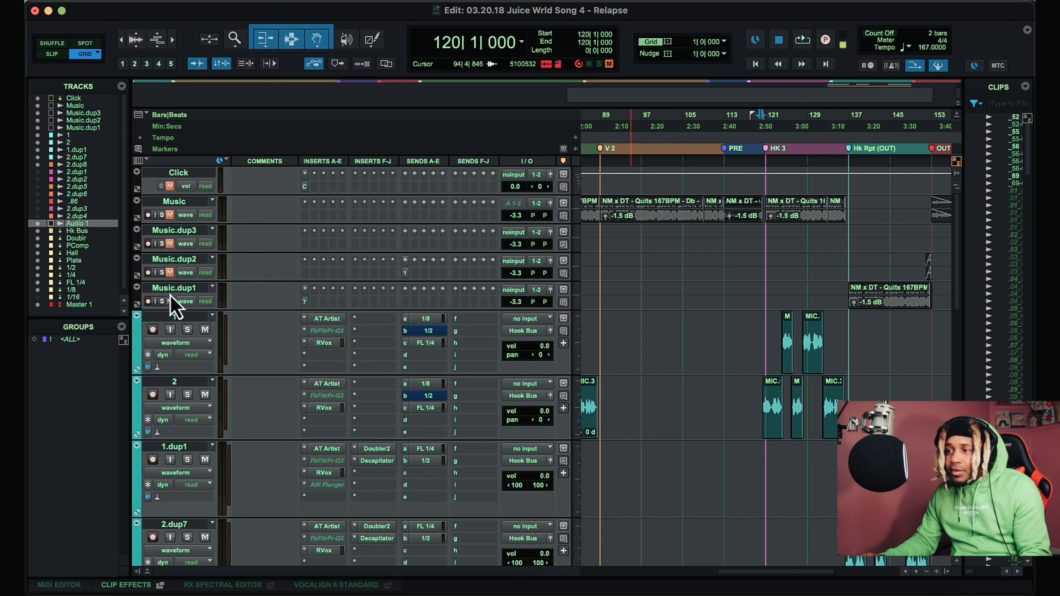
Step: Play the HK 3 vocals on tracks 1 and 2 from bar 120 and follow their clips up close
key(space)
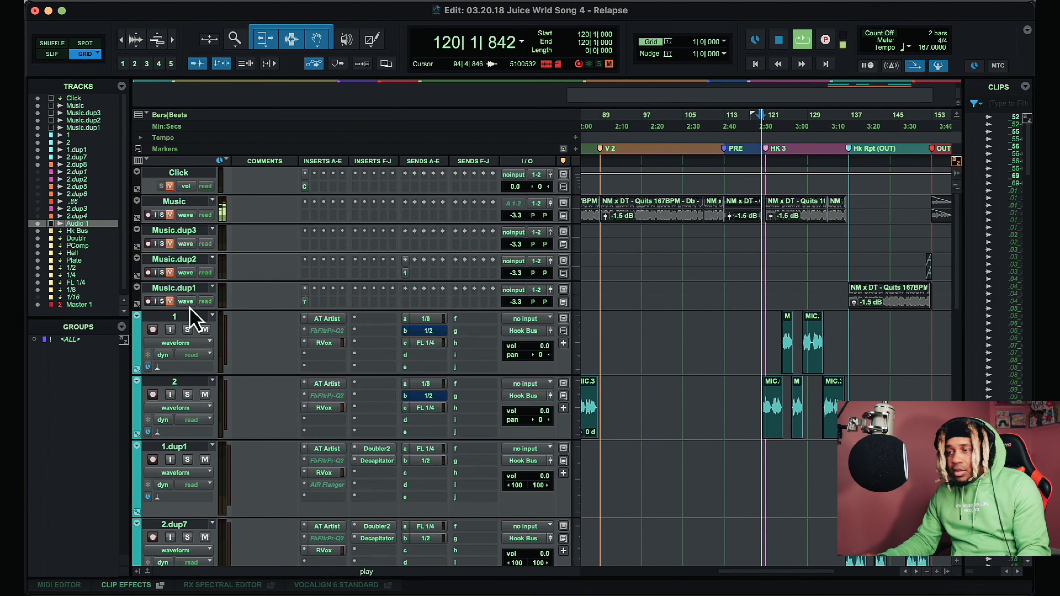
key(t)
key(t)
key(t)
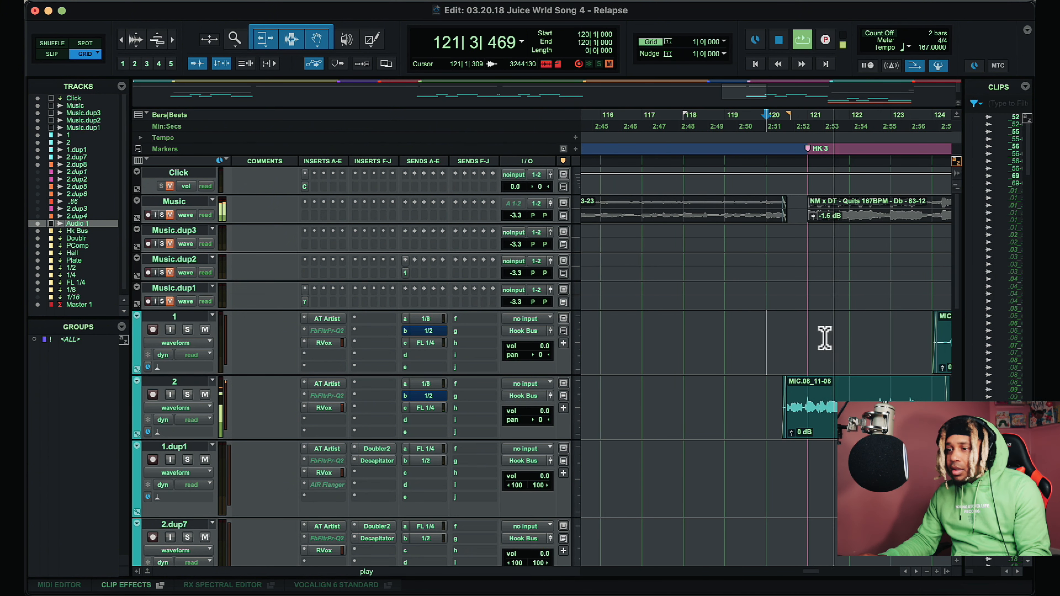
scroll(899, 326, right, 2)
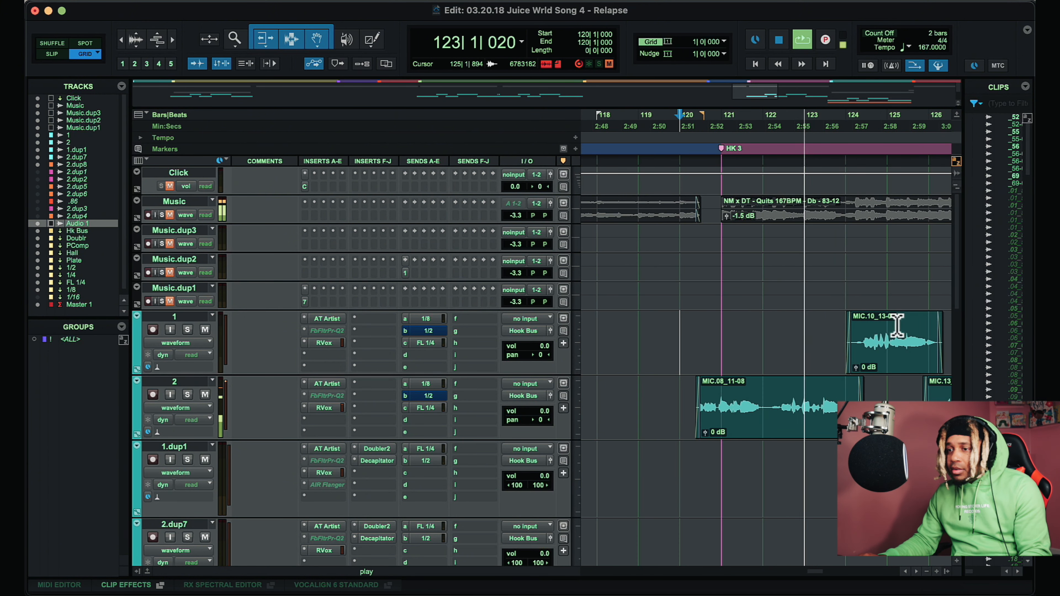
scroll(899, 327, right, 4)
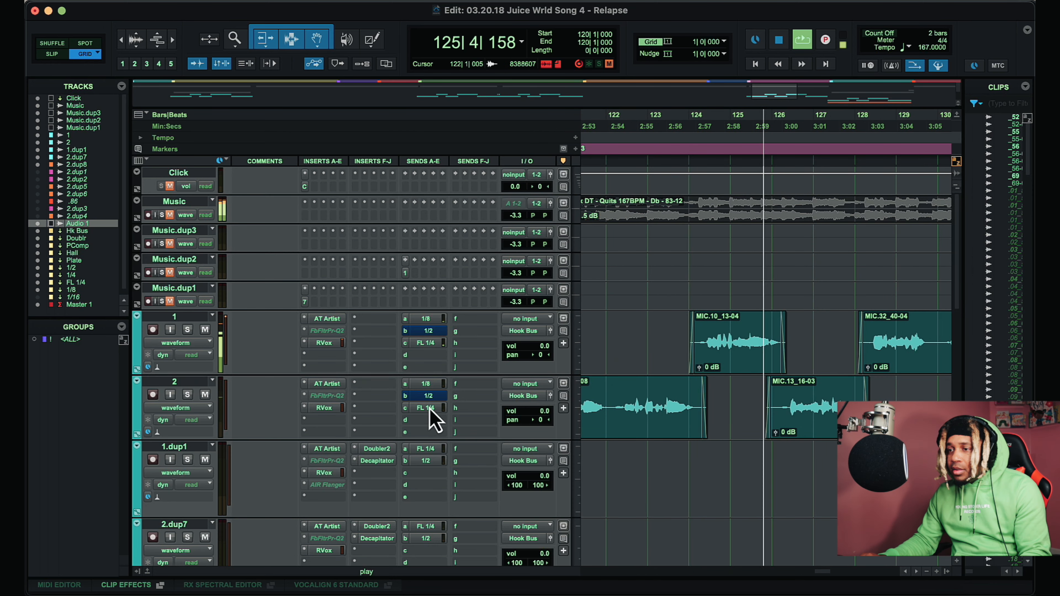
Step: Increase the FL 1/4 track's height to reveal its full insert list, and stop playback after checking the vocal tracks
scroll(724, 468, down, 15)
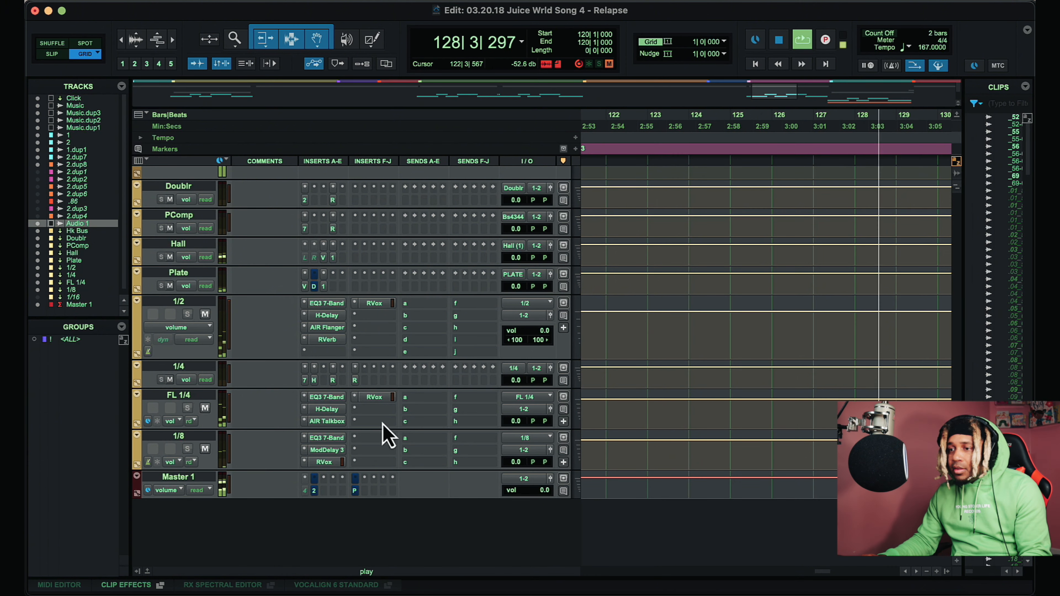
drag(380, 428, 378, 495)
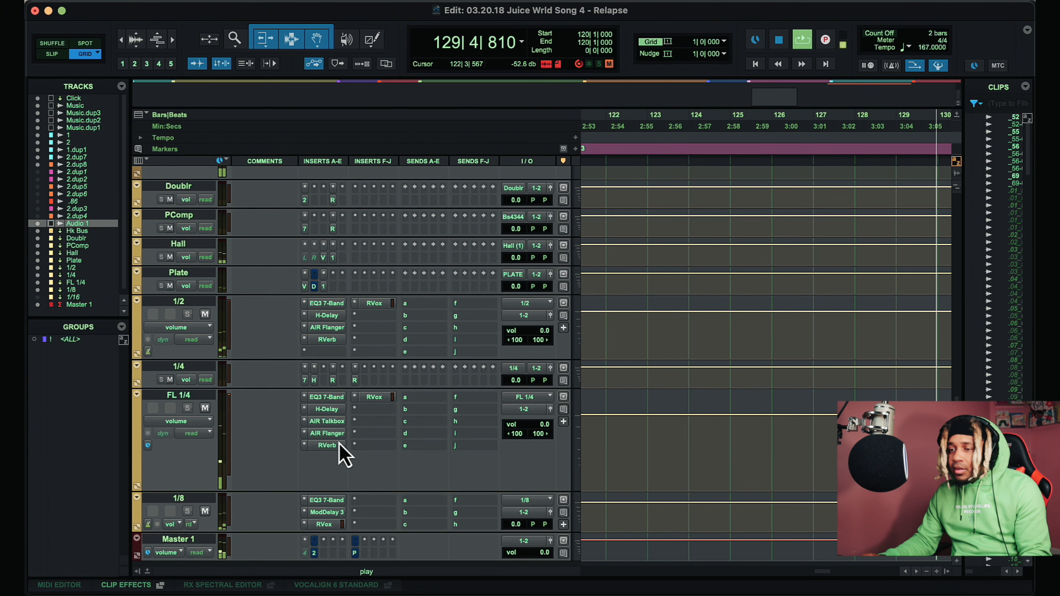
scroll(663, 304, up, 15)
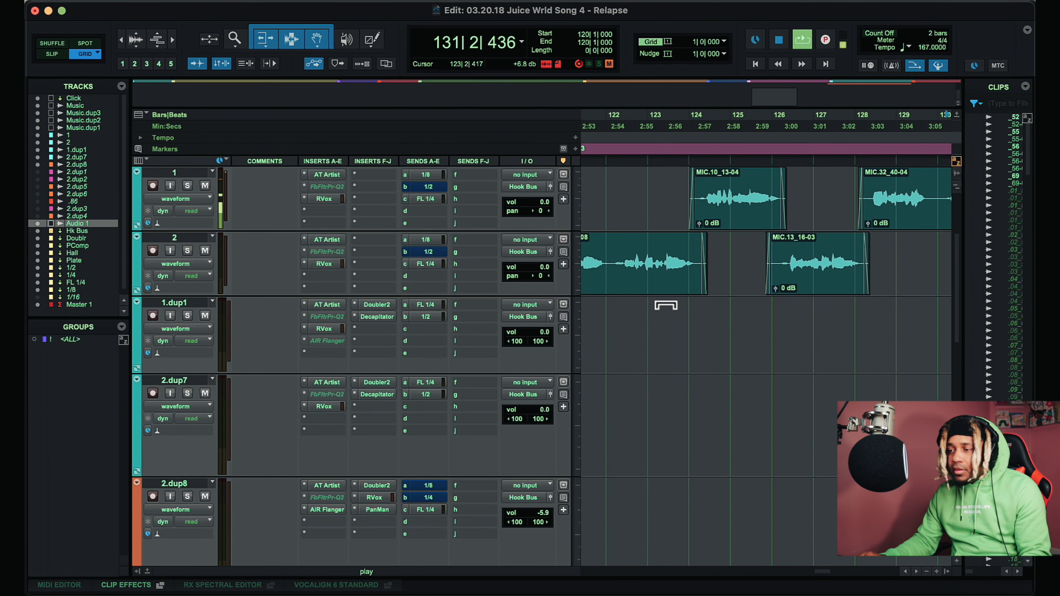
key(space)
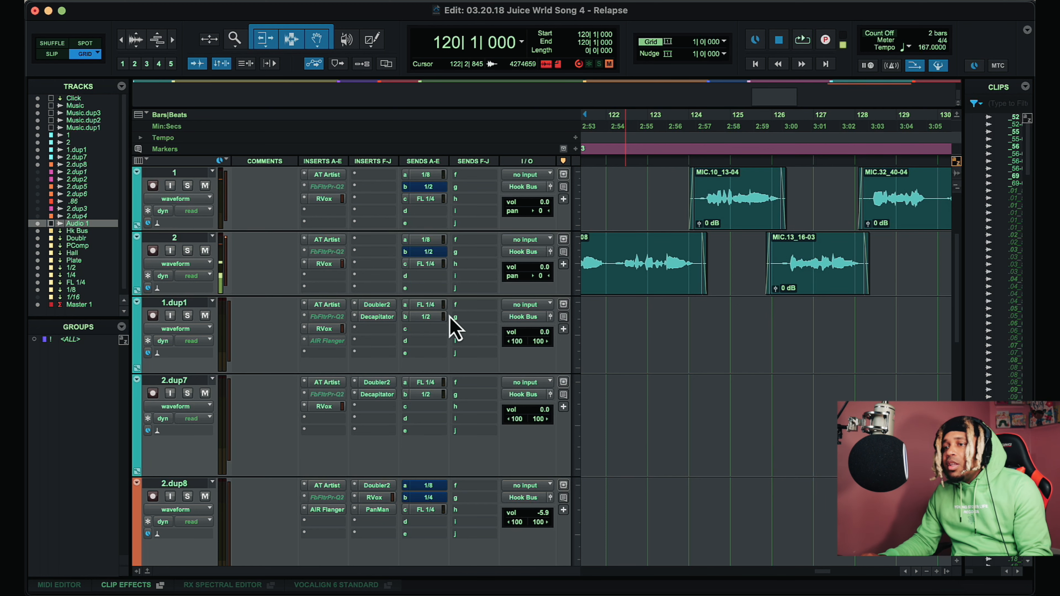
Step: Select the FL 1/4 track and inspect its EQ3 7-Band and H-Delay settings, closing each plug-in window
scroll(561, 256, down, 15)
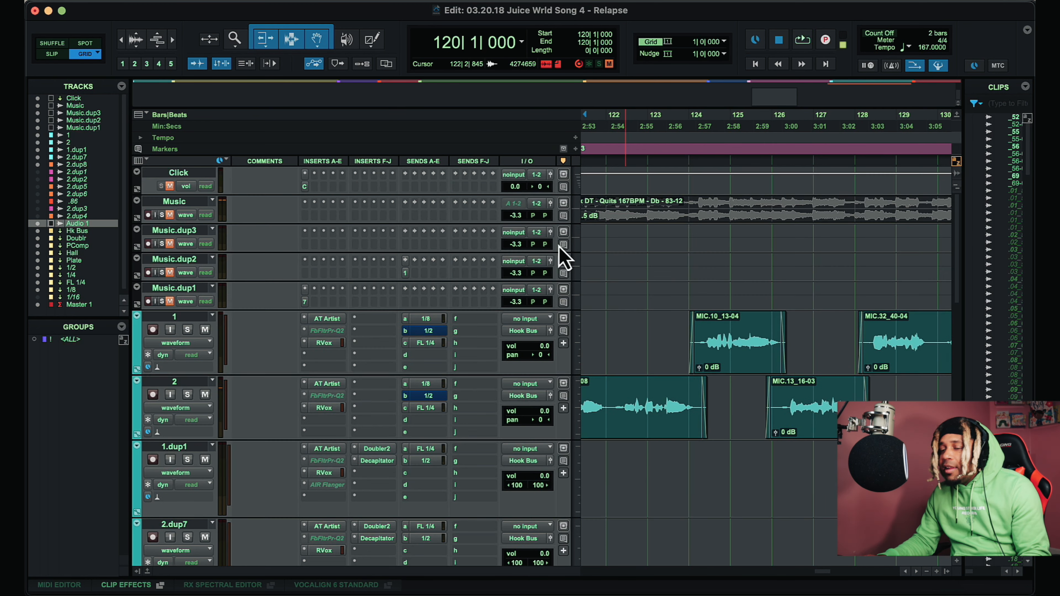
click(181, 335)
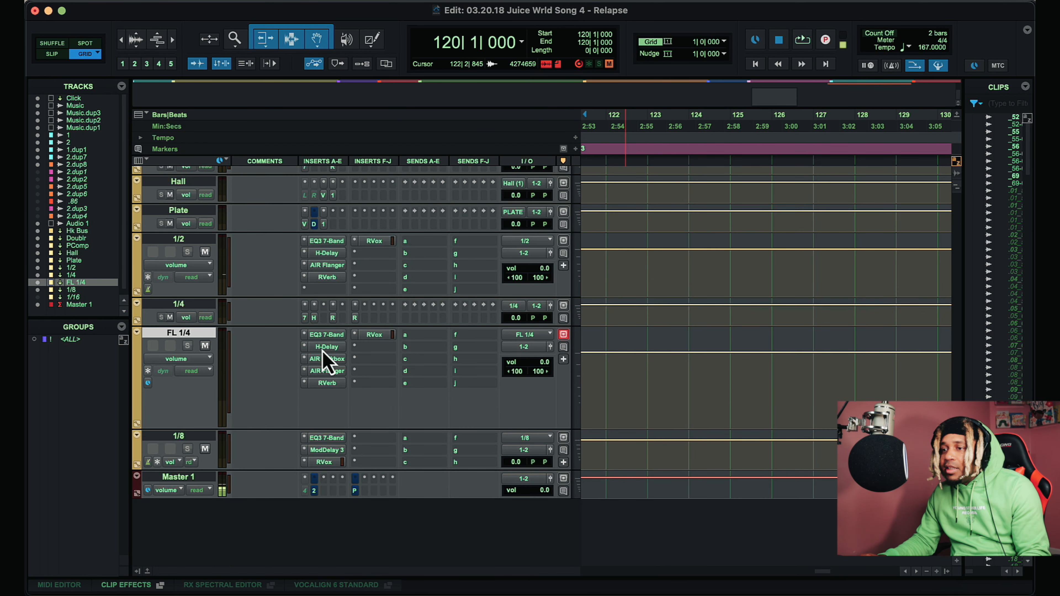
click(336, 336)
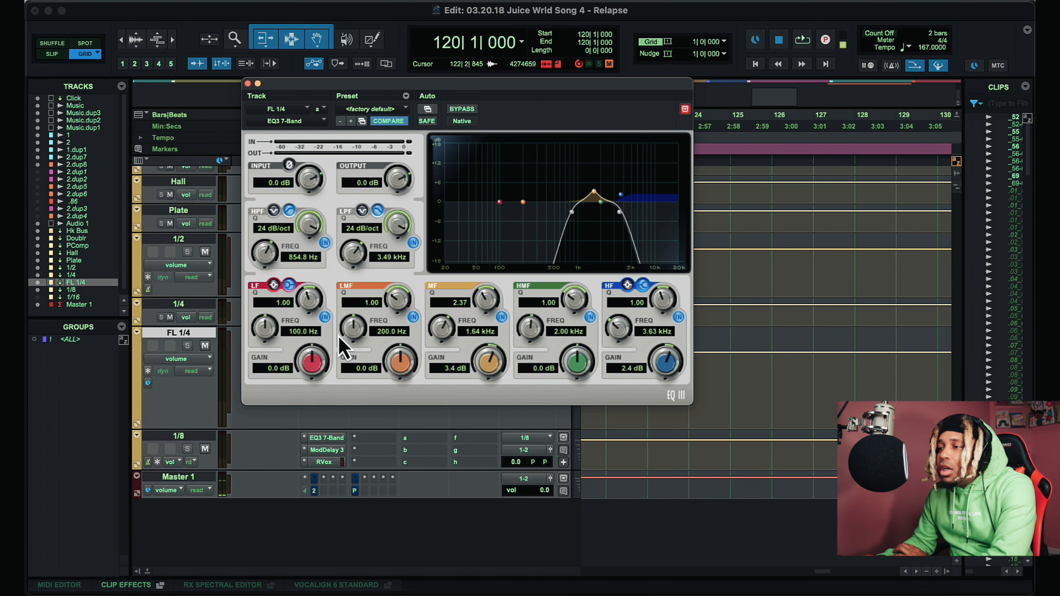
click(248, 83)
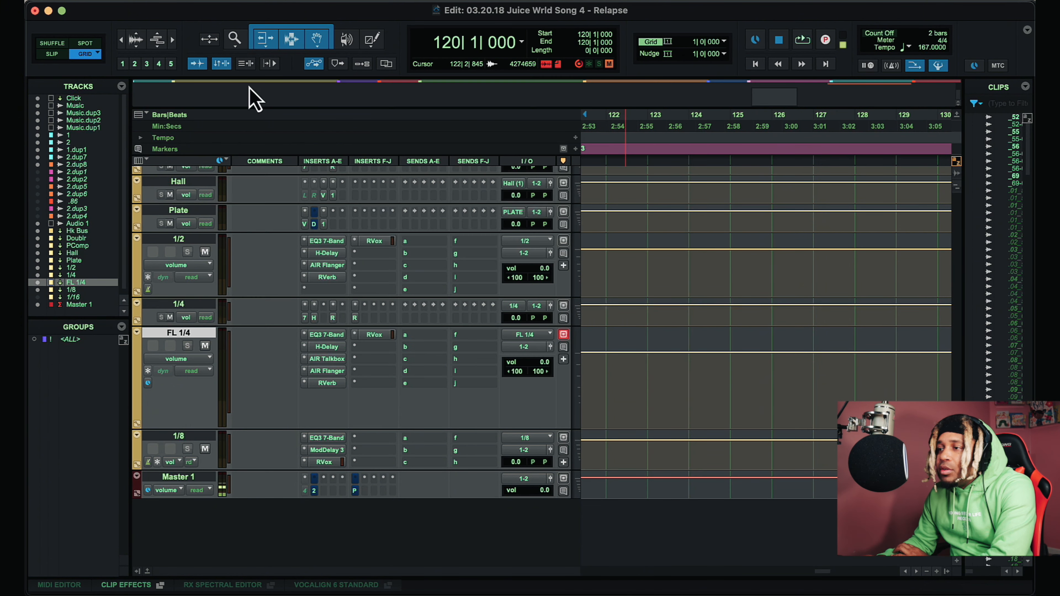
click(326, 347)
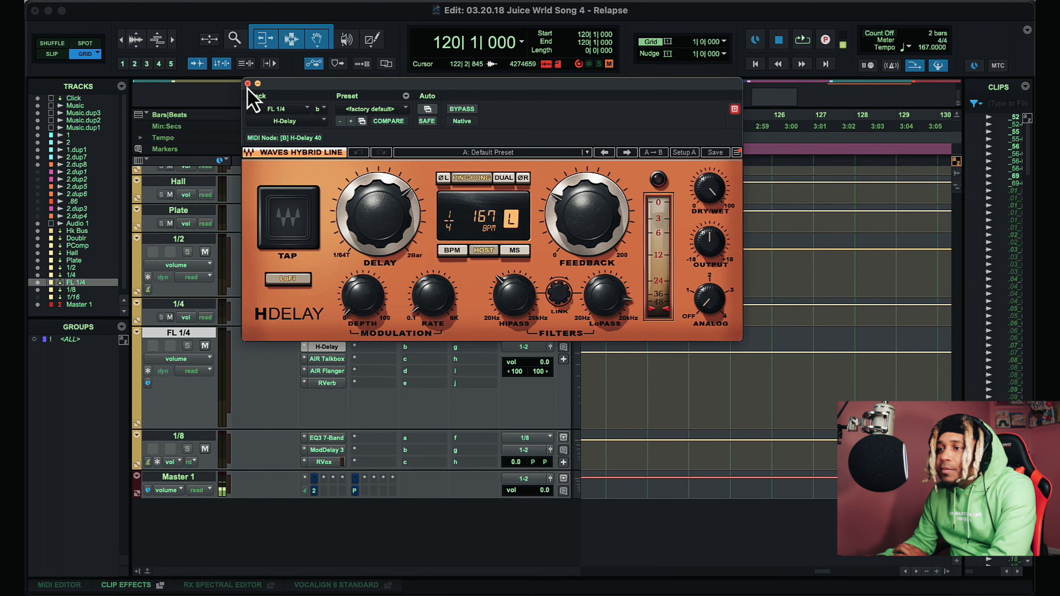
click(248, 84)
Step: Inspect the AIR Talkbox, AIR Flanger, RVerb and RVox settings on the FL 1/4 track, closing each plug-in window
click(327, 360)
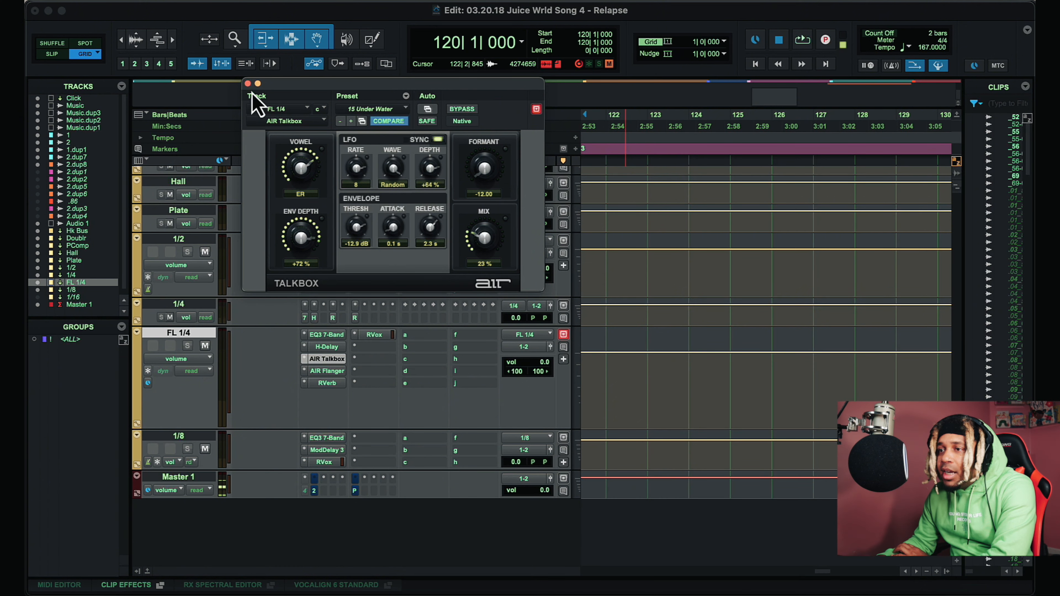
click(247, 84)
click(330, 371)
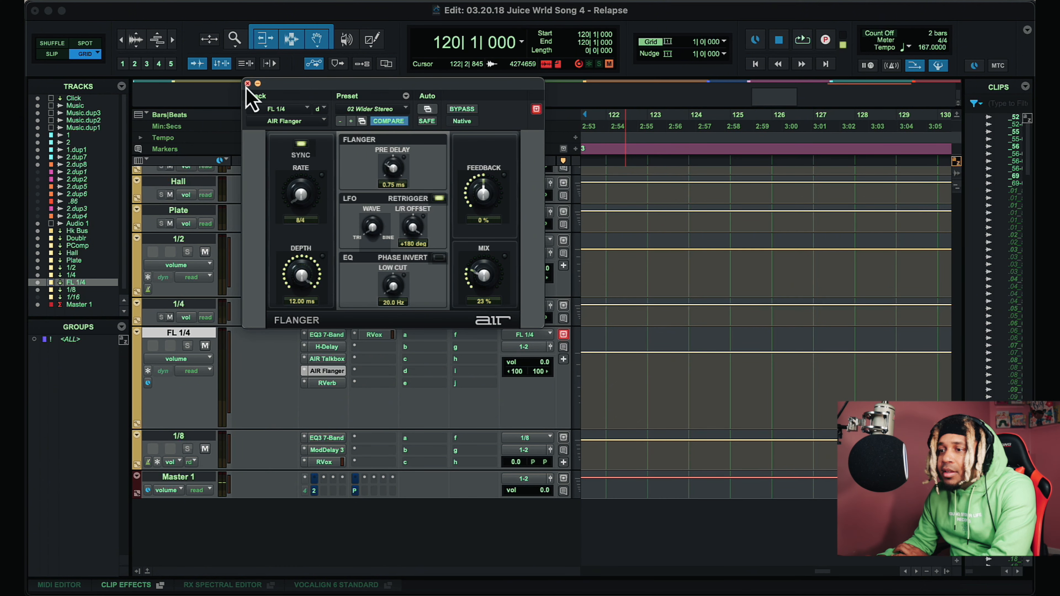
click(248, 84)
click(326, 384)
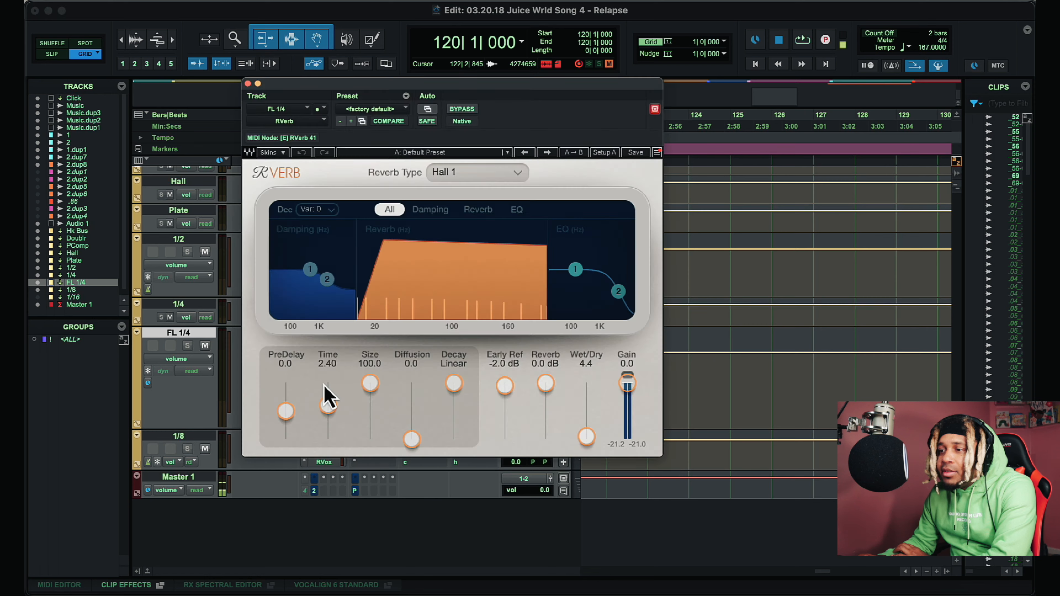
click(248, 84)
click(389, 335)
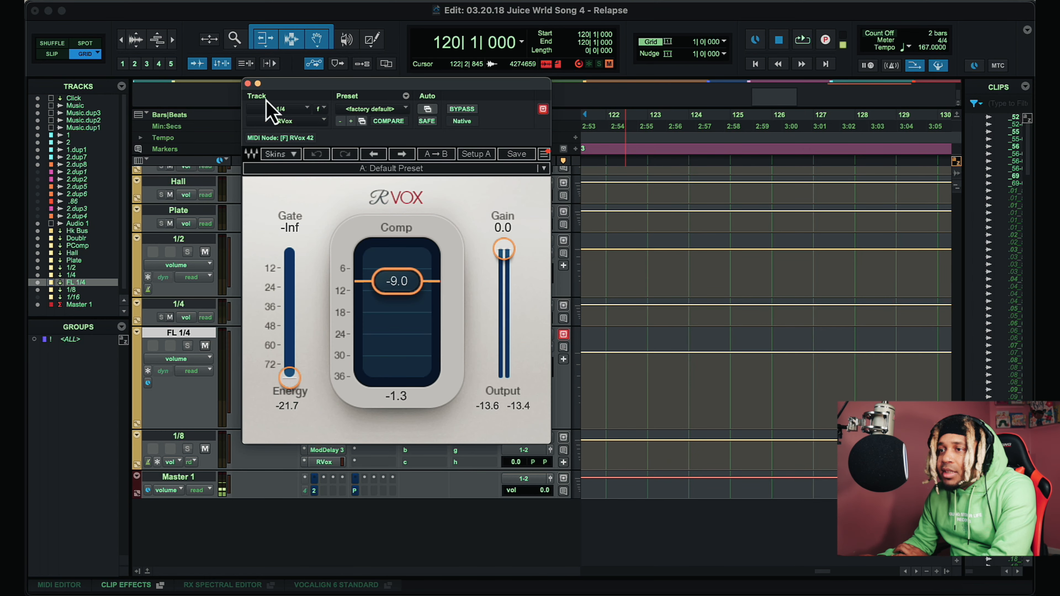
click(248, 83)
Step: Play the hook repeatedly from bar 120, comparing FL 1/4 with AIR Talkbox and AIR Flanger bypassed and active
scroll(833, 256, up, 5)
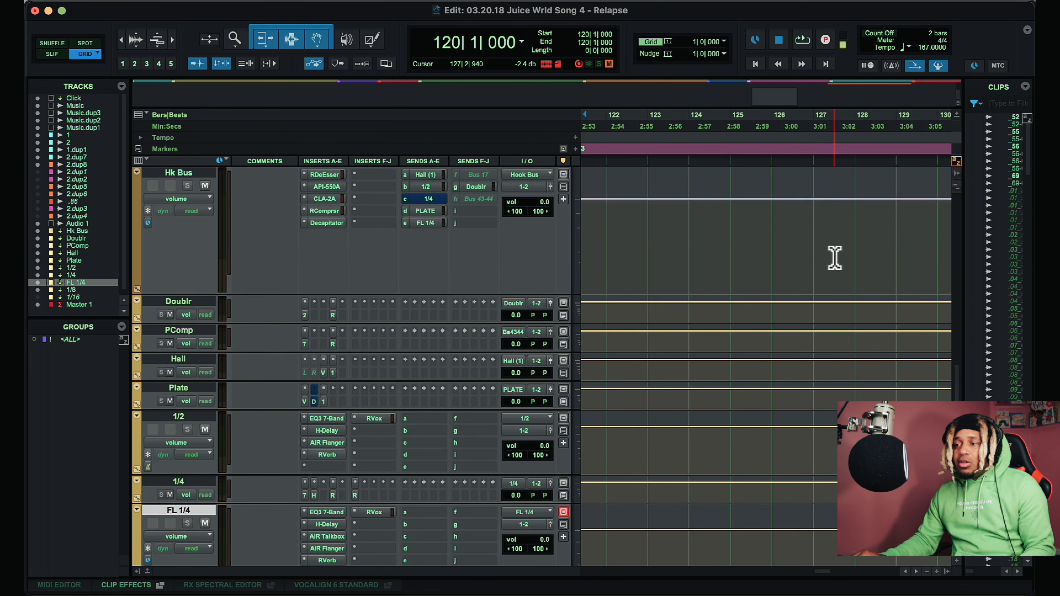
scroll(833, 255, up, 5)
key(space)
scroll(799, 362, down, 15)
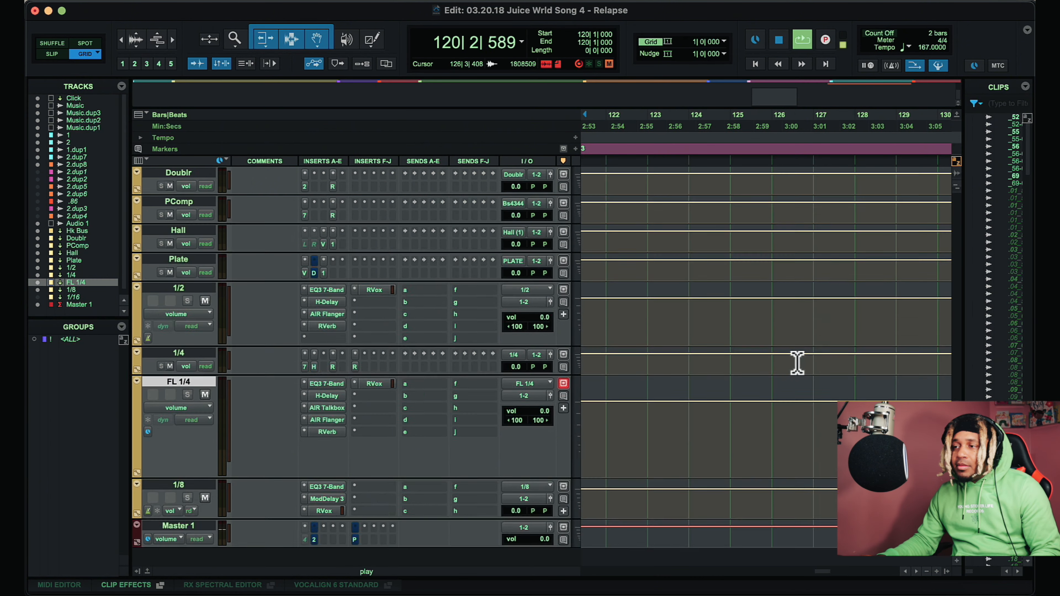
key(space)
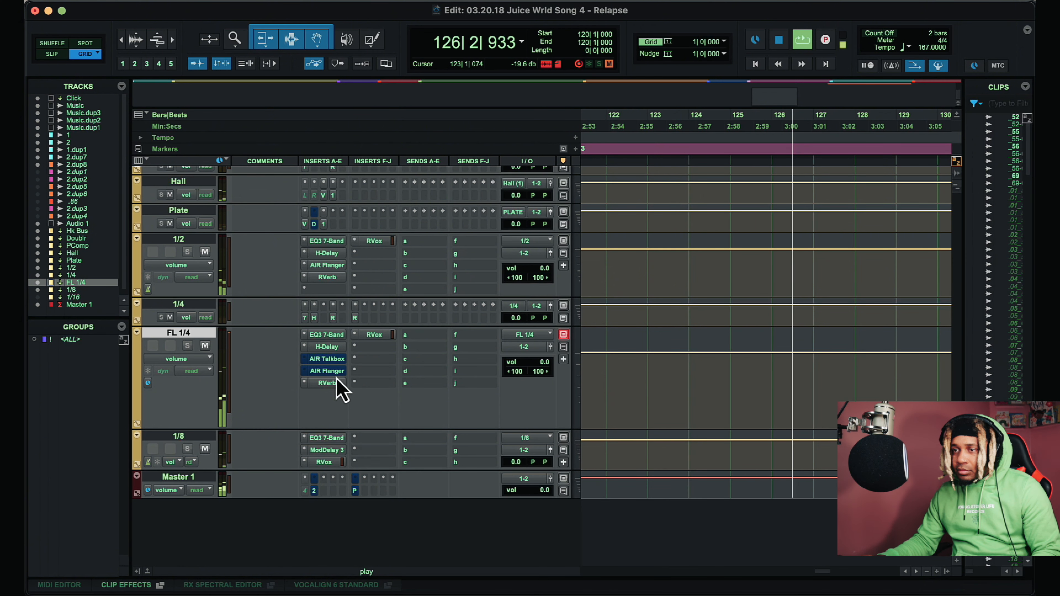
key(space)
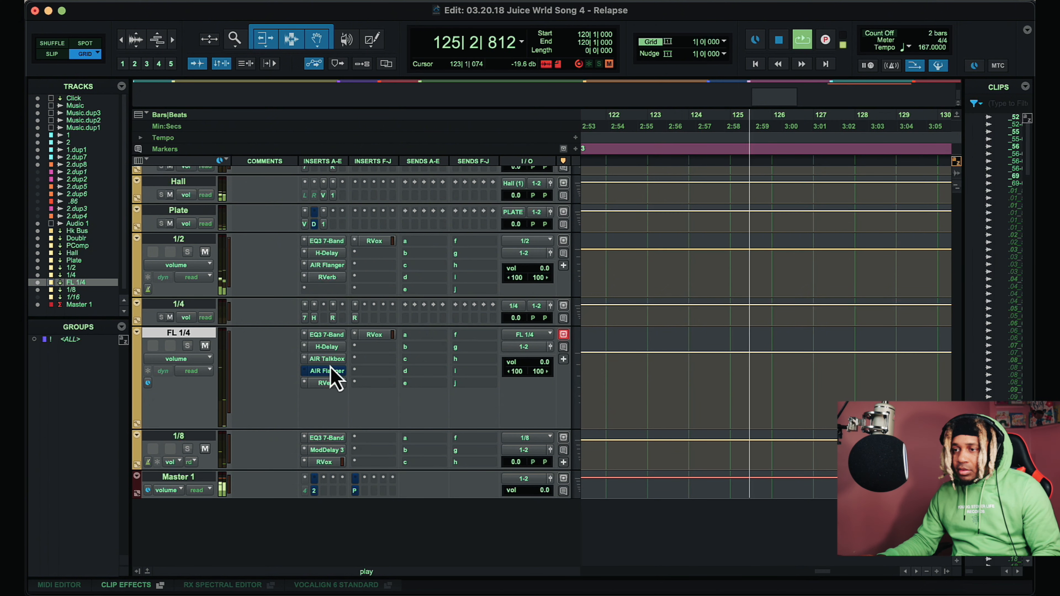
key(space)
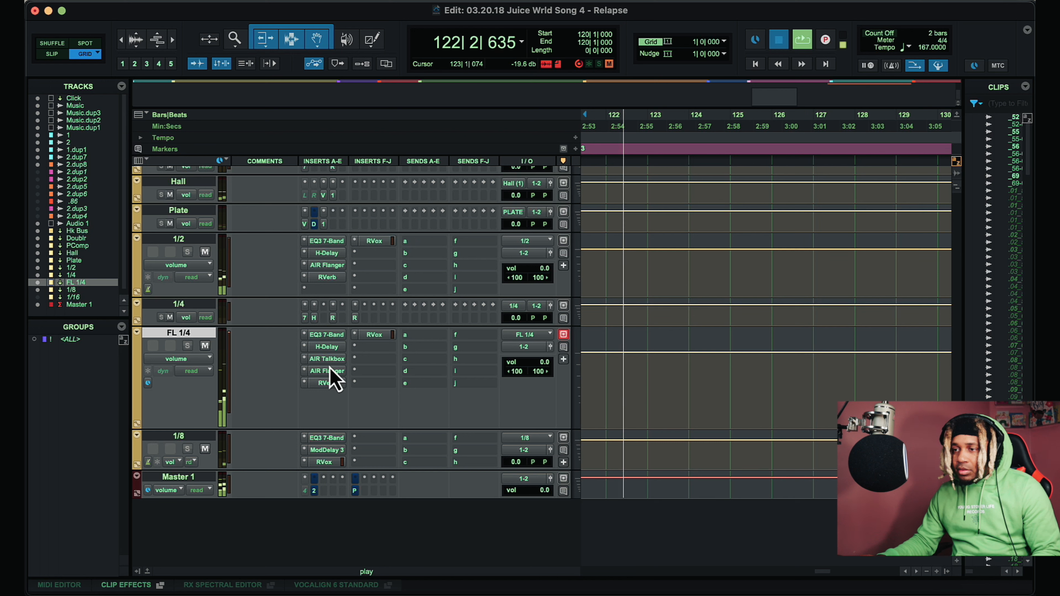
key(space)
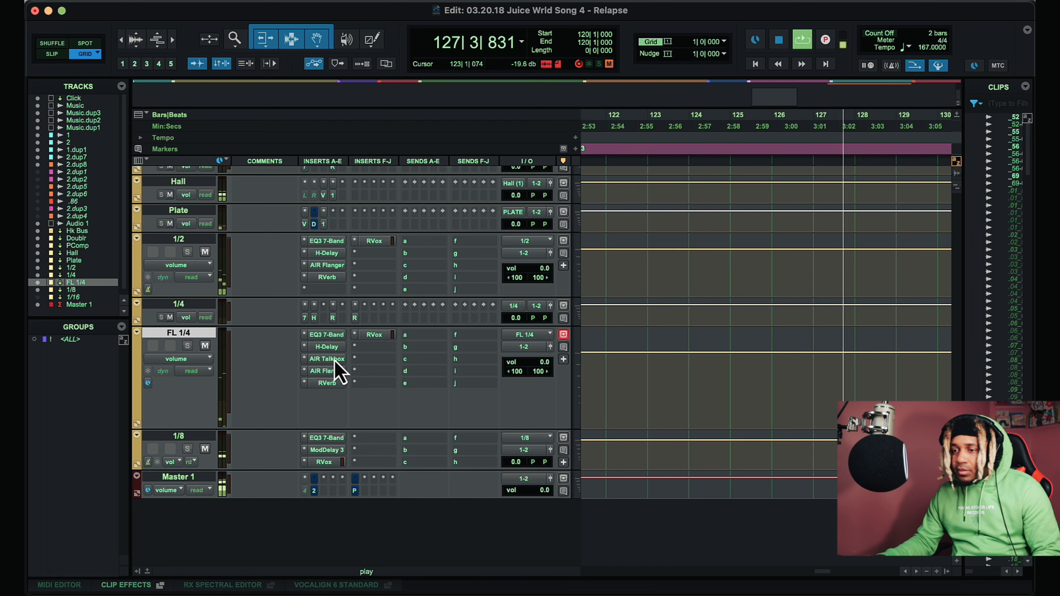
key(space)
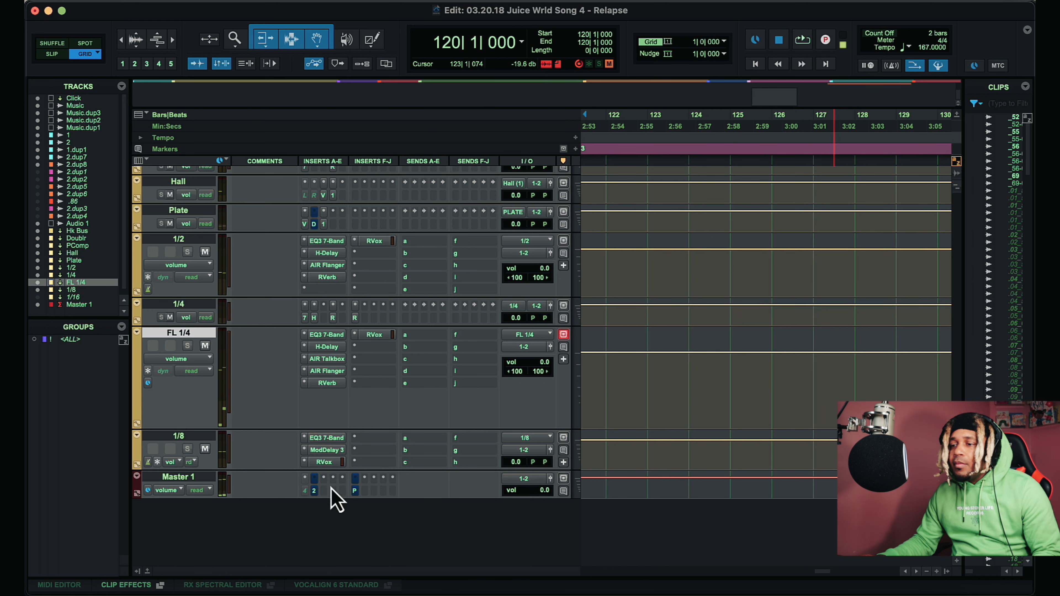
Step: Enlarge the Master 1 track and inspect its L2 and PAZ-Meters inserts
drag(327, 498, 332, 555)
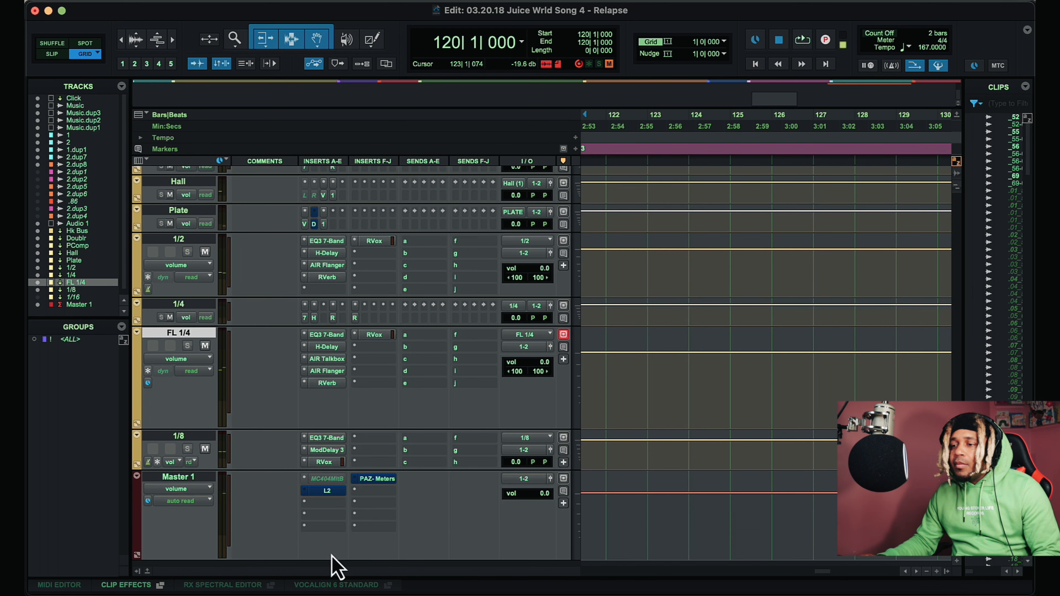
click(327, 491)
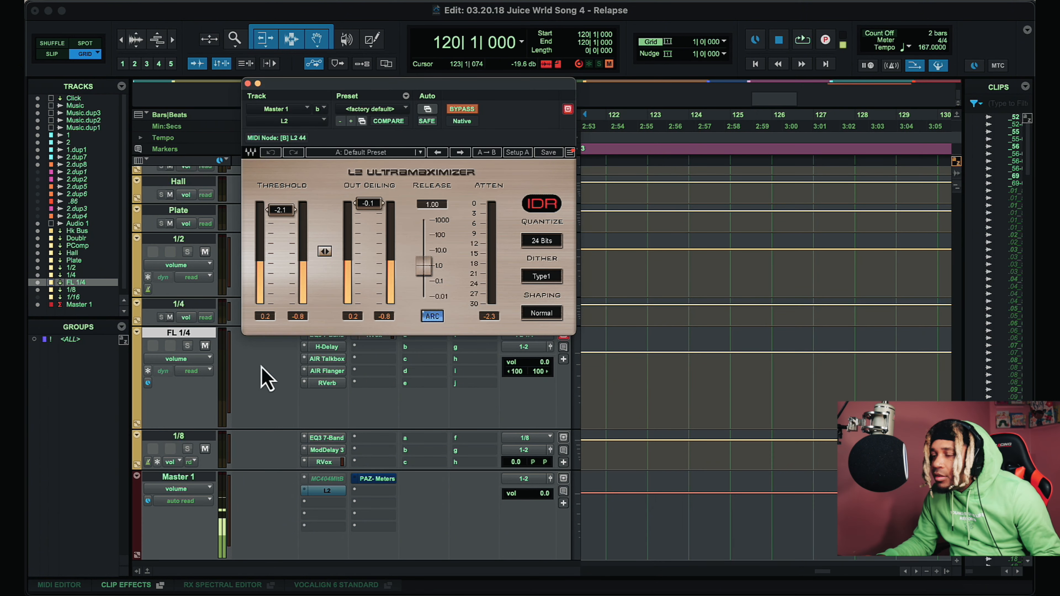
click(248, 84)
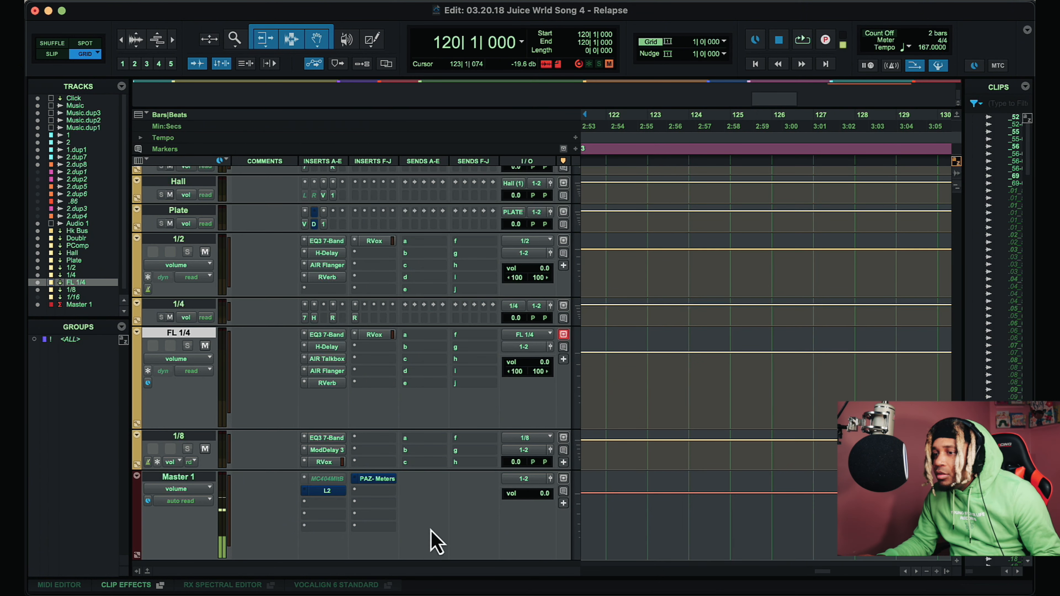
click(378, 479)
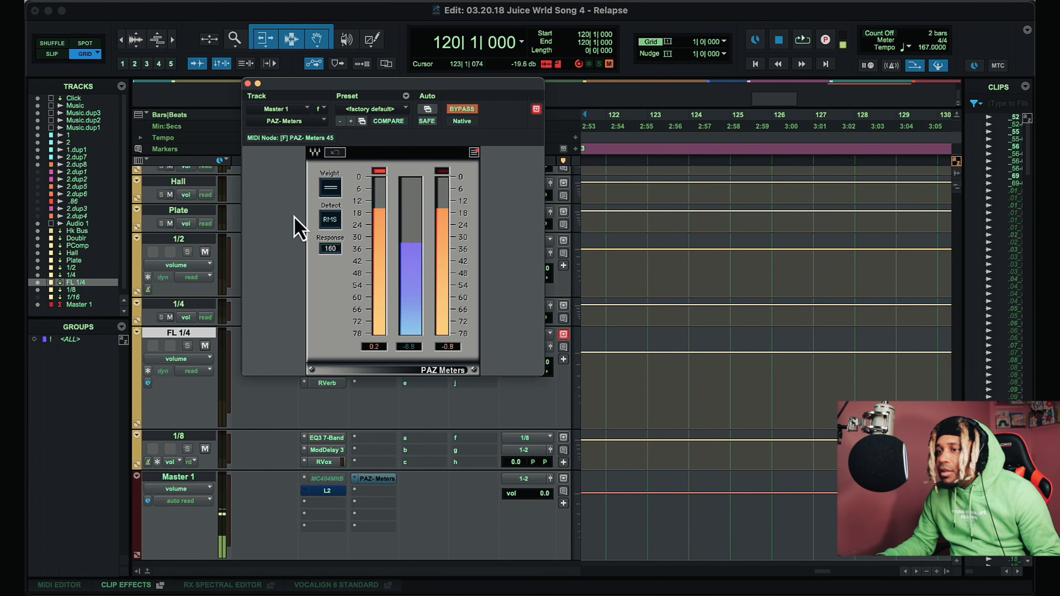